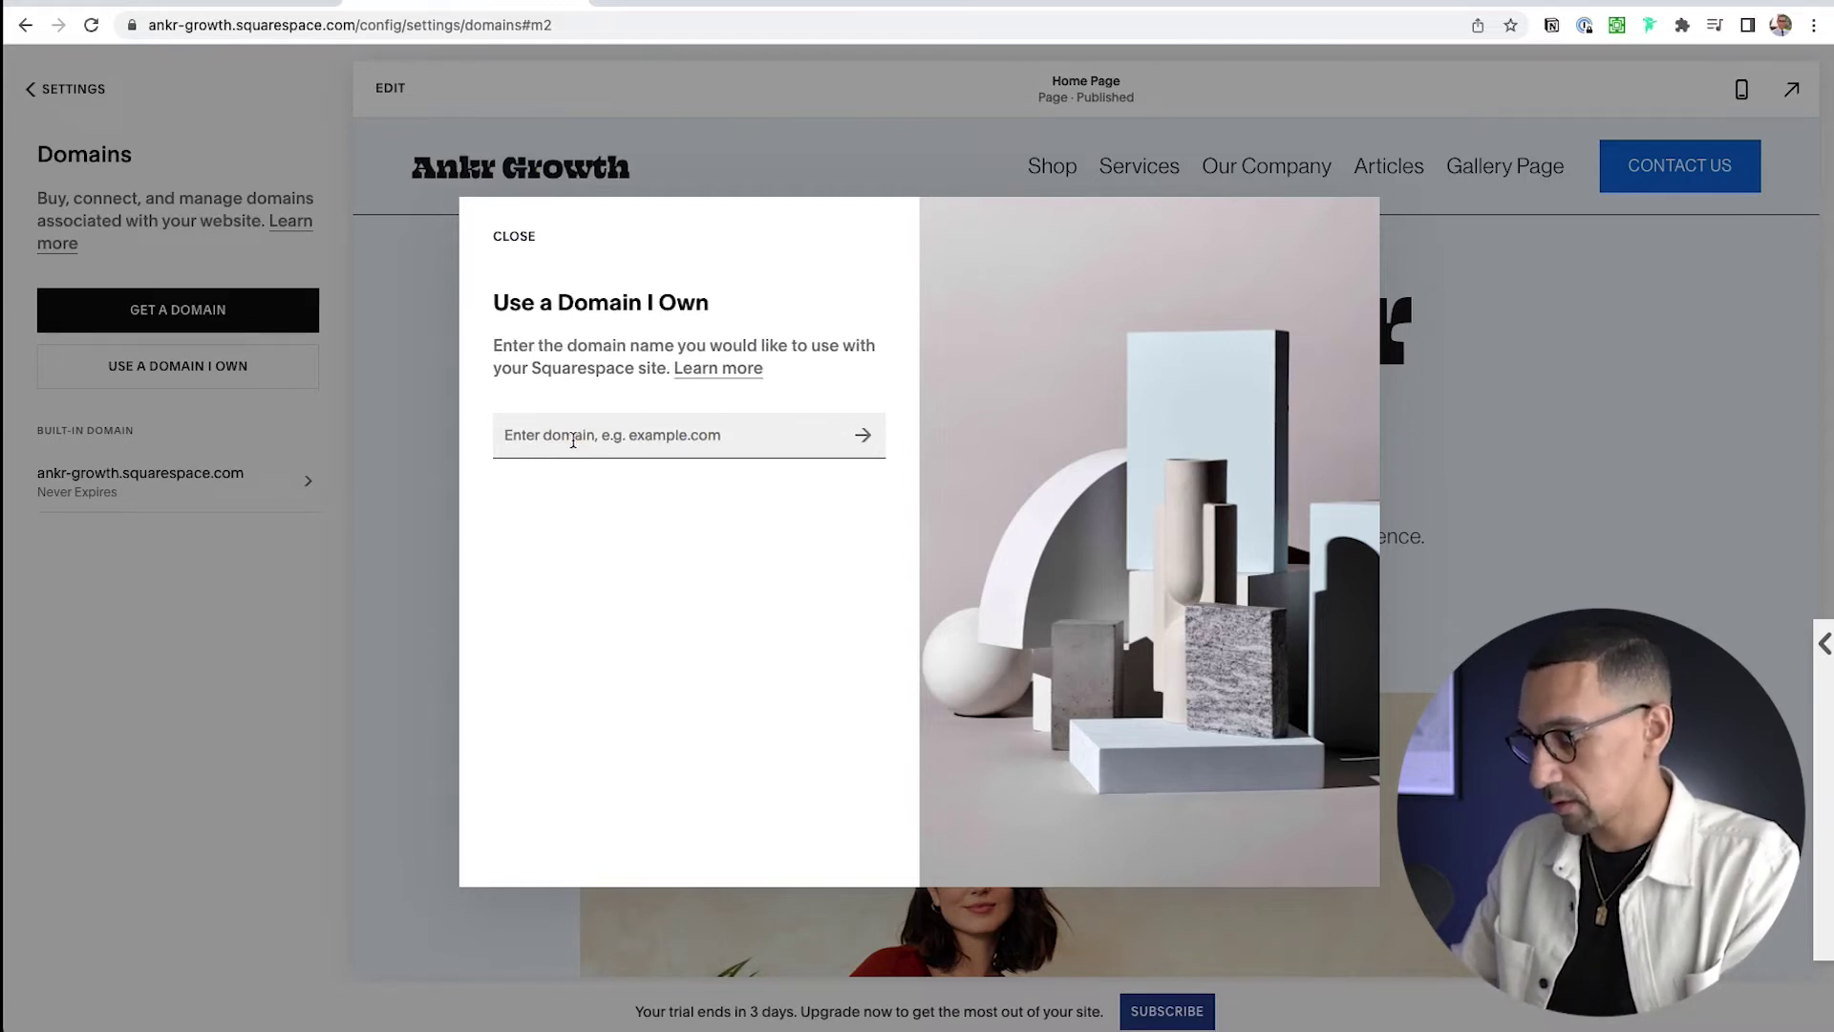
- Enter orangecountyseo.com as the domain already owned and choose to connect it rather than transfer it
left_click(573, 441)
type("orangecountyseo.com")
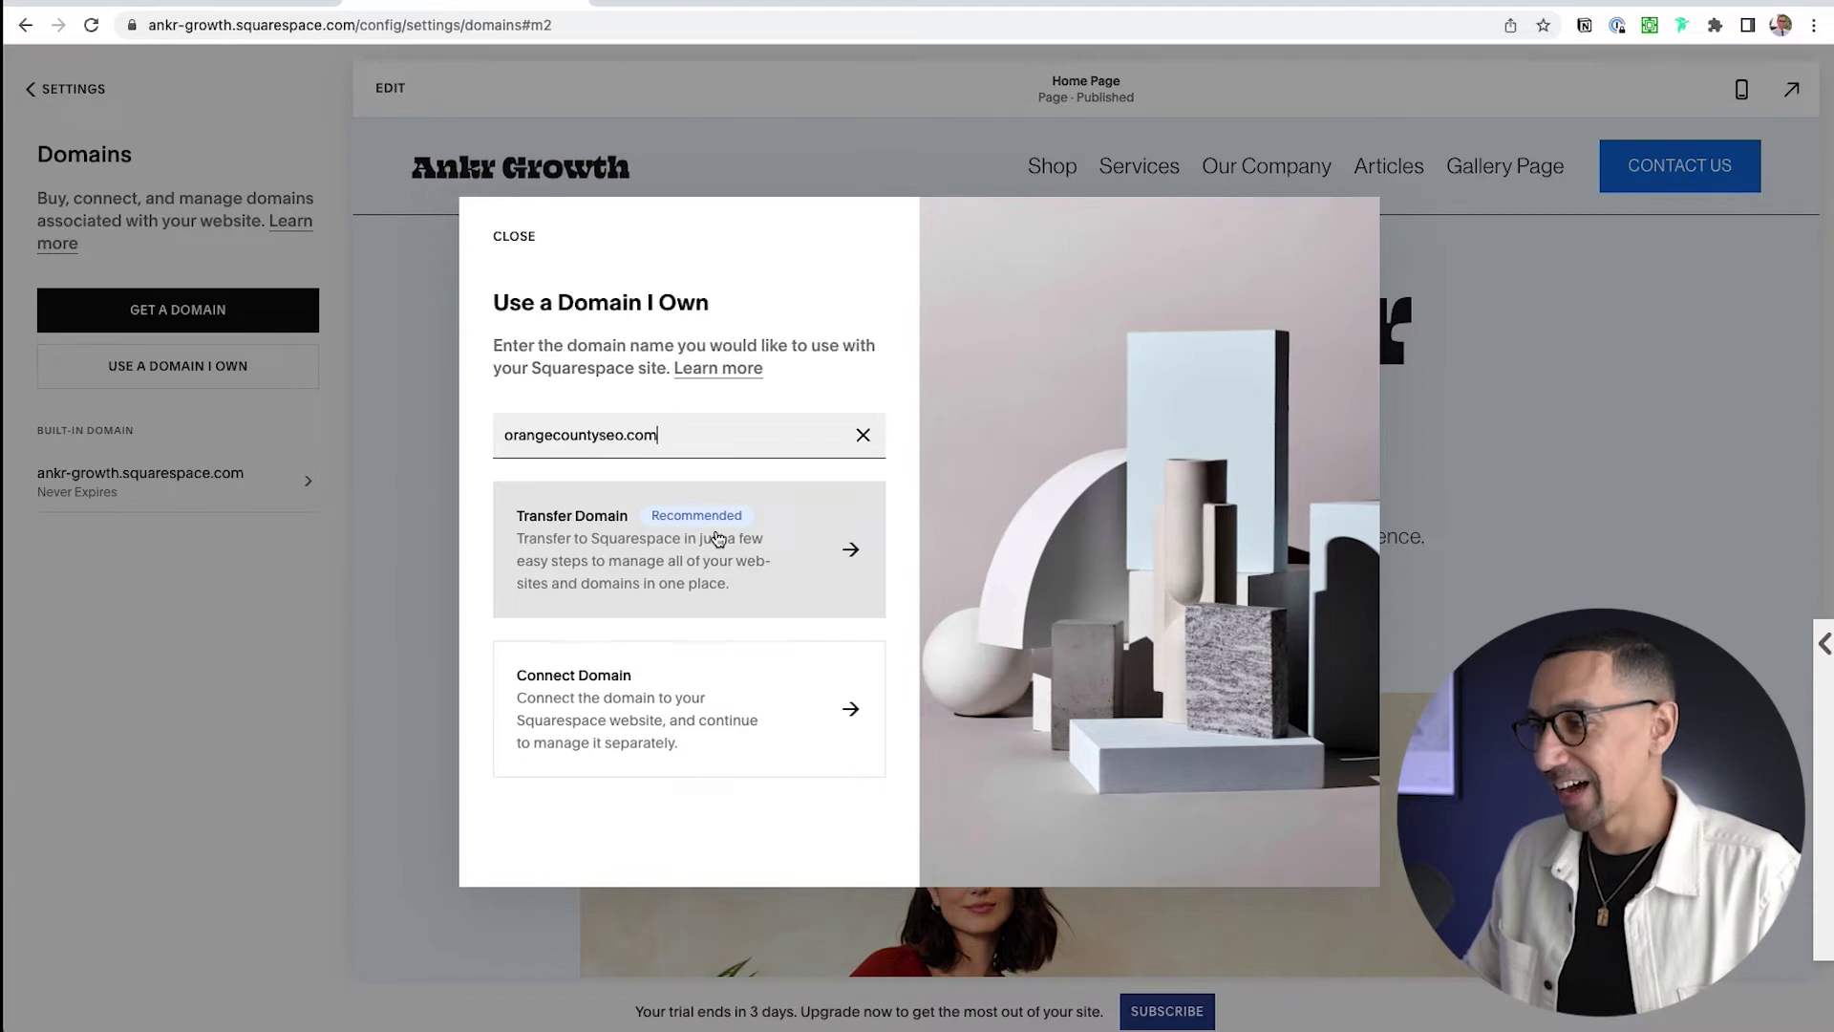
left_click(689, 690)
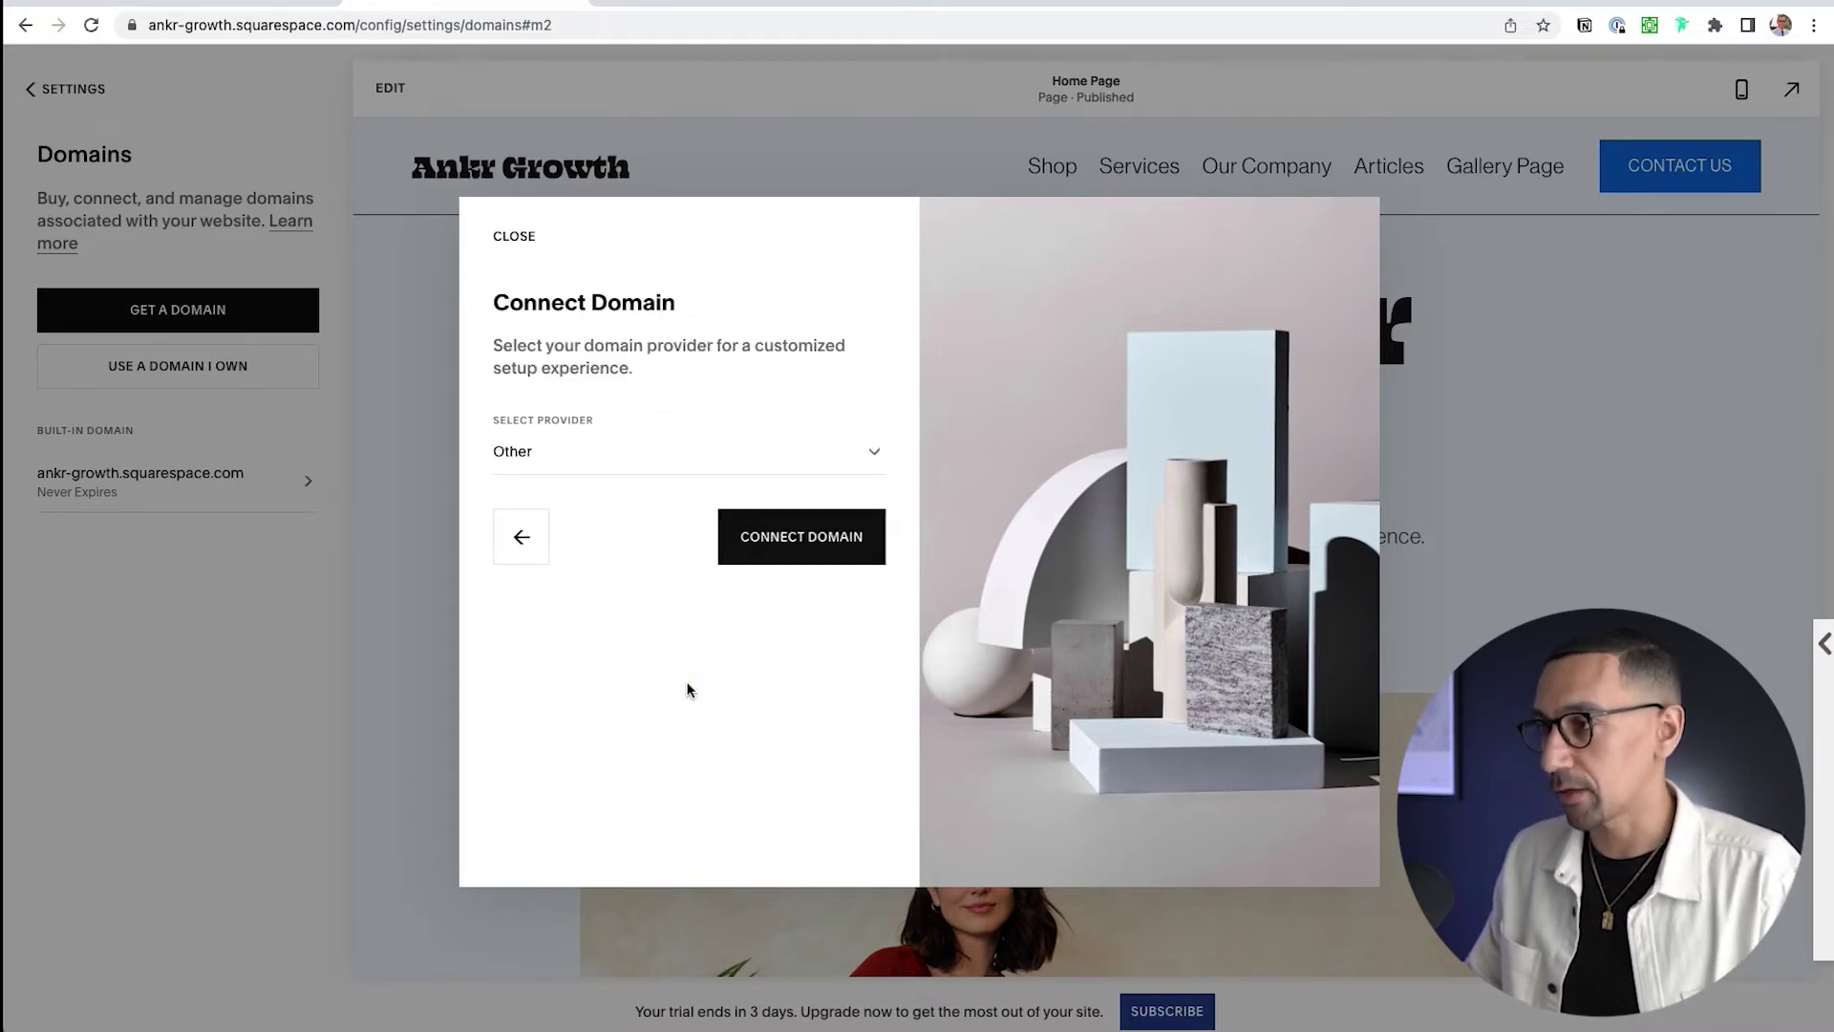
- Look through the domain providers, keep Other as the provider, and connect the domain, continuing to its DNS settings
left_click(575, 463)
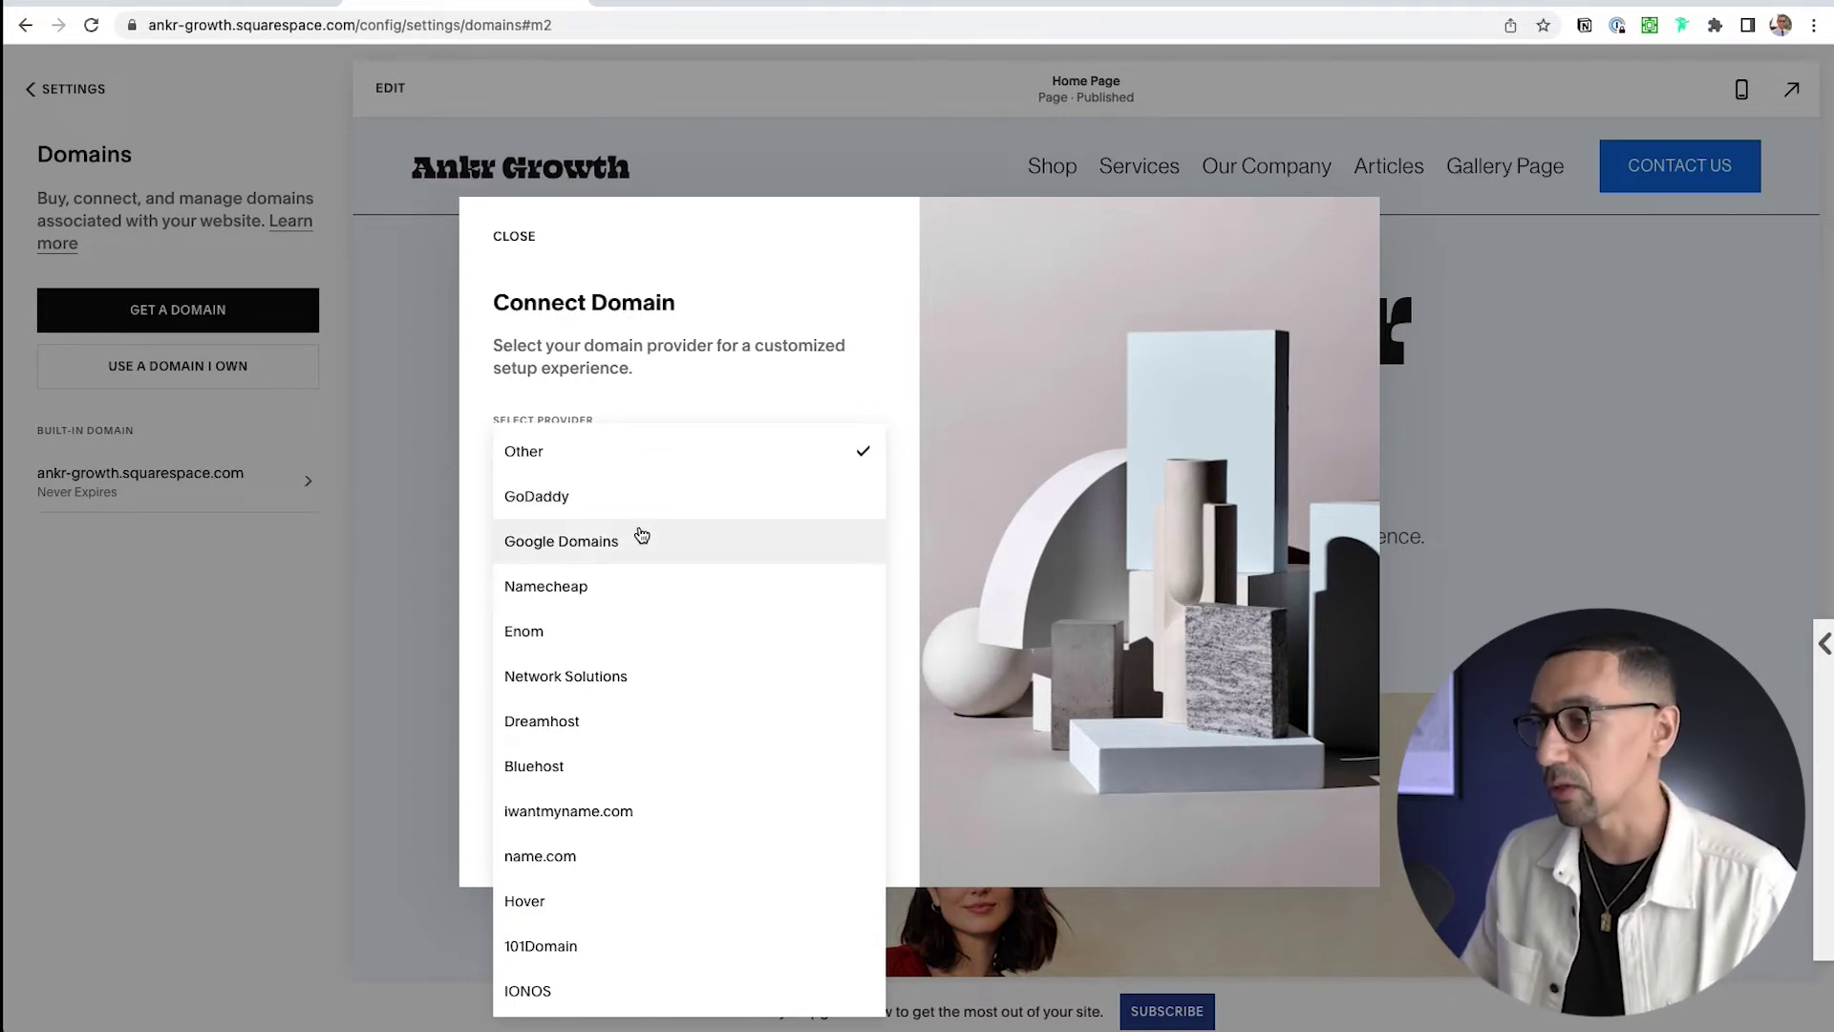
scroll(614, 585, "down", 1)
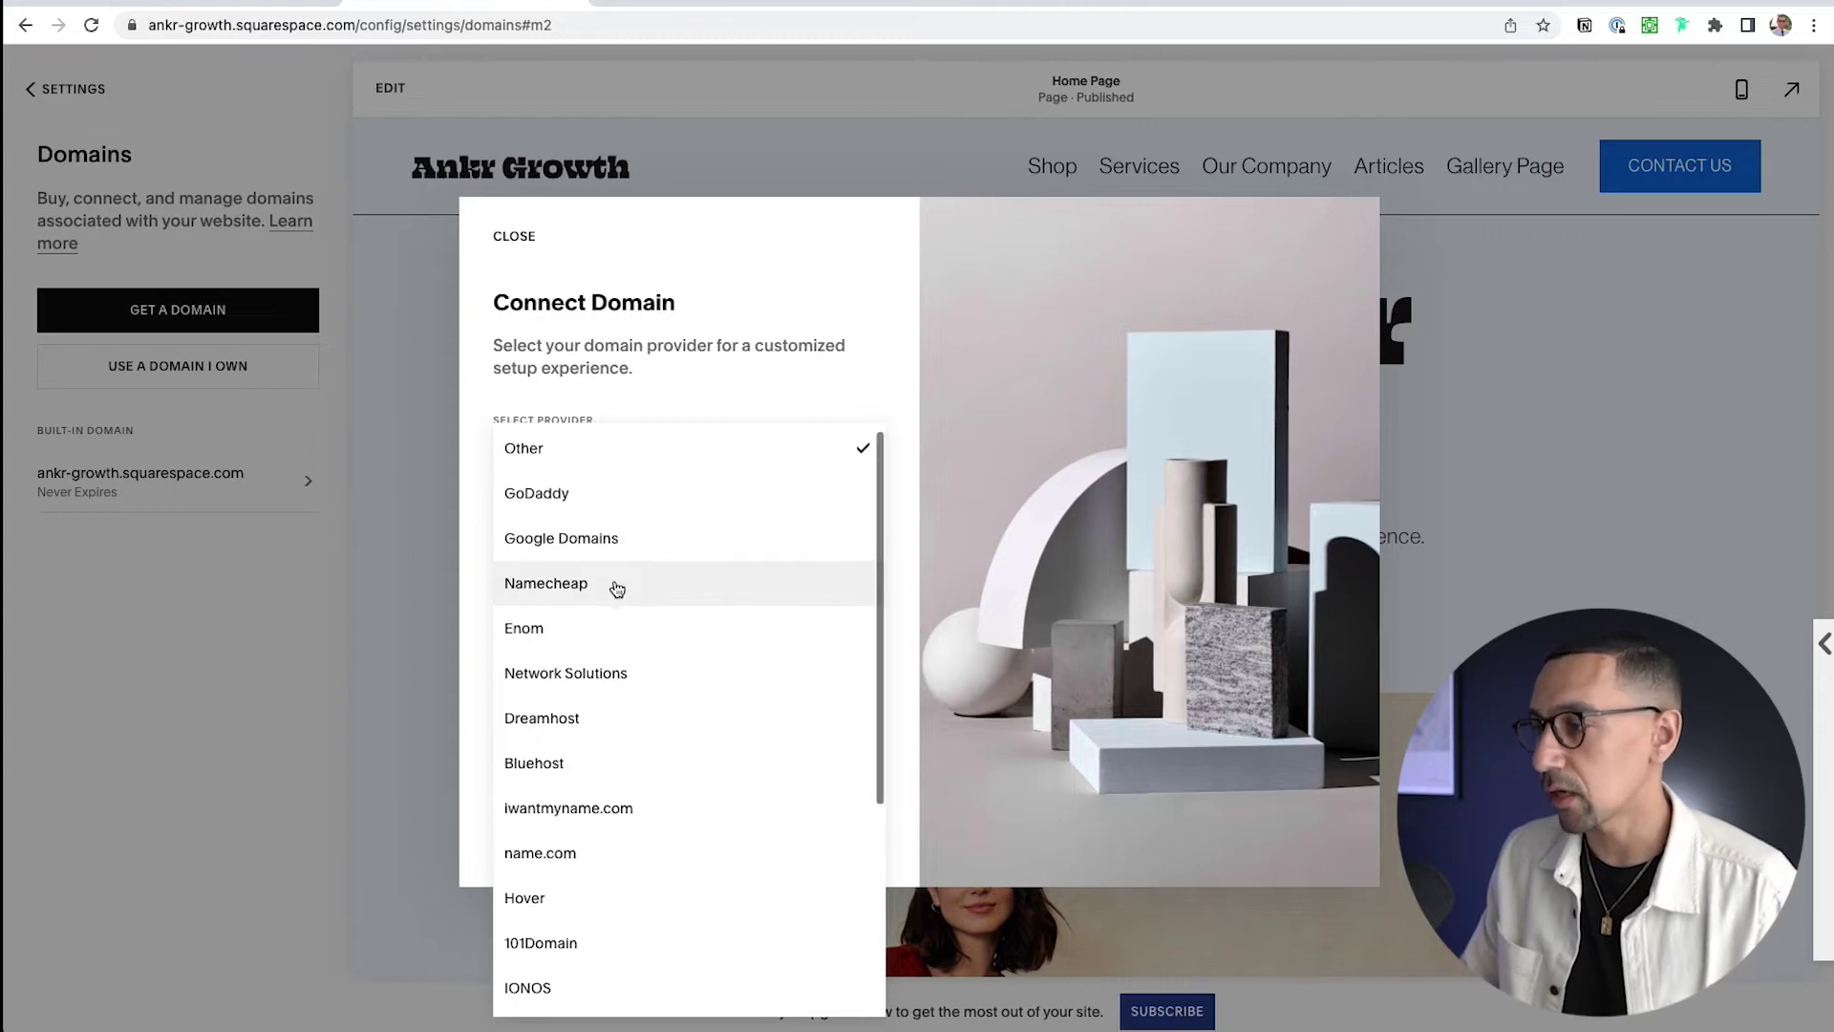
scroll(622, 611, "down", 2)
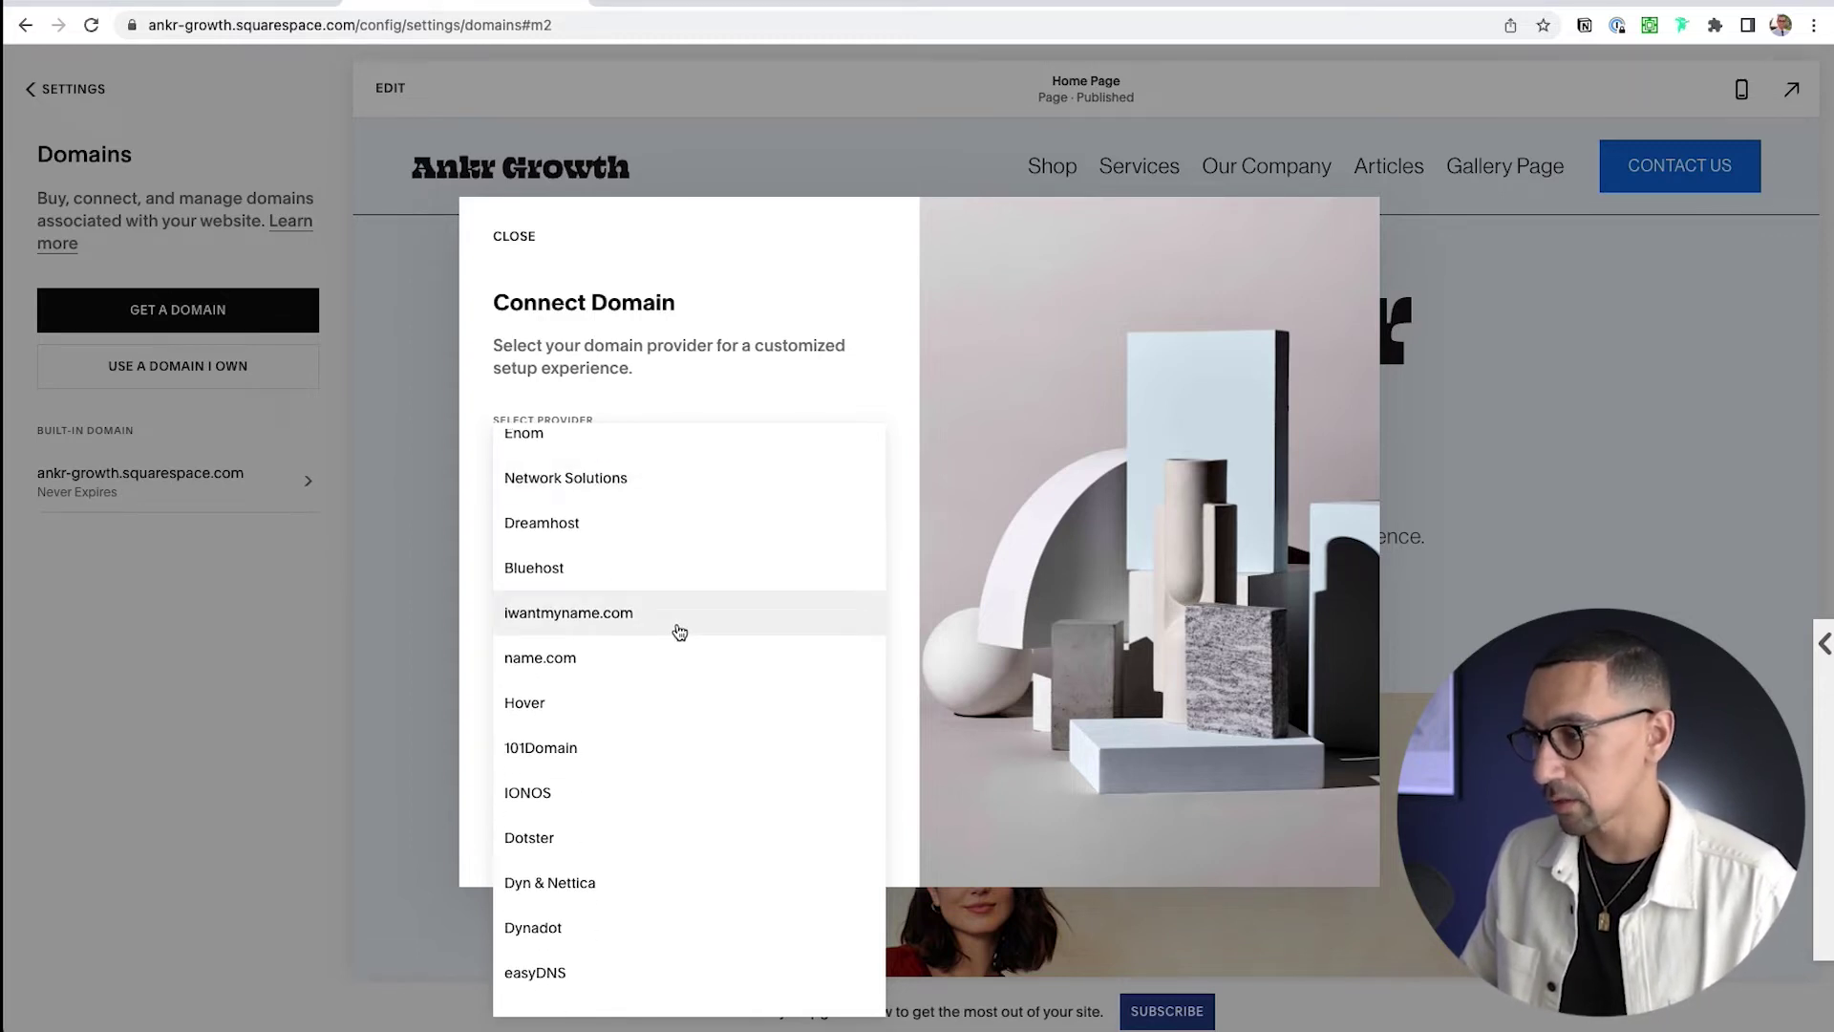
scroll(679, 631, "down", 2)
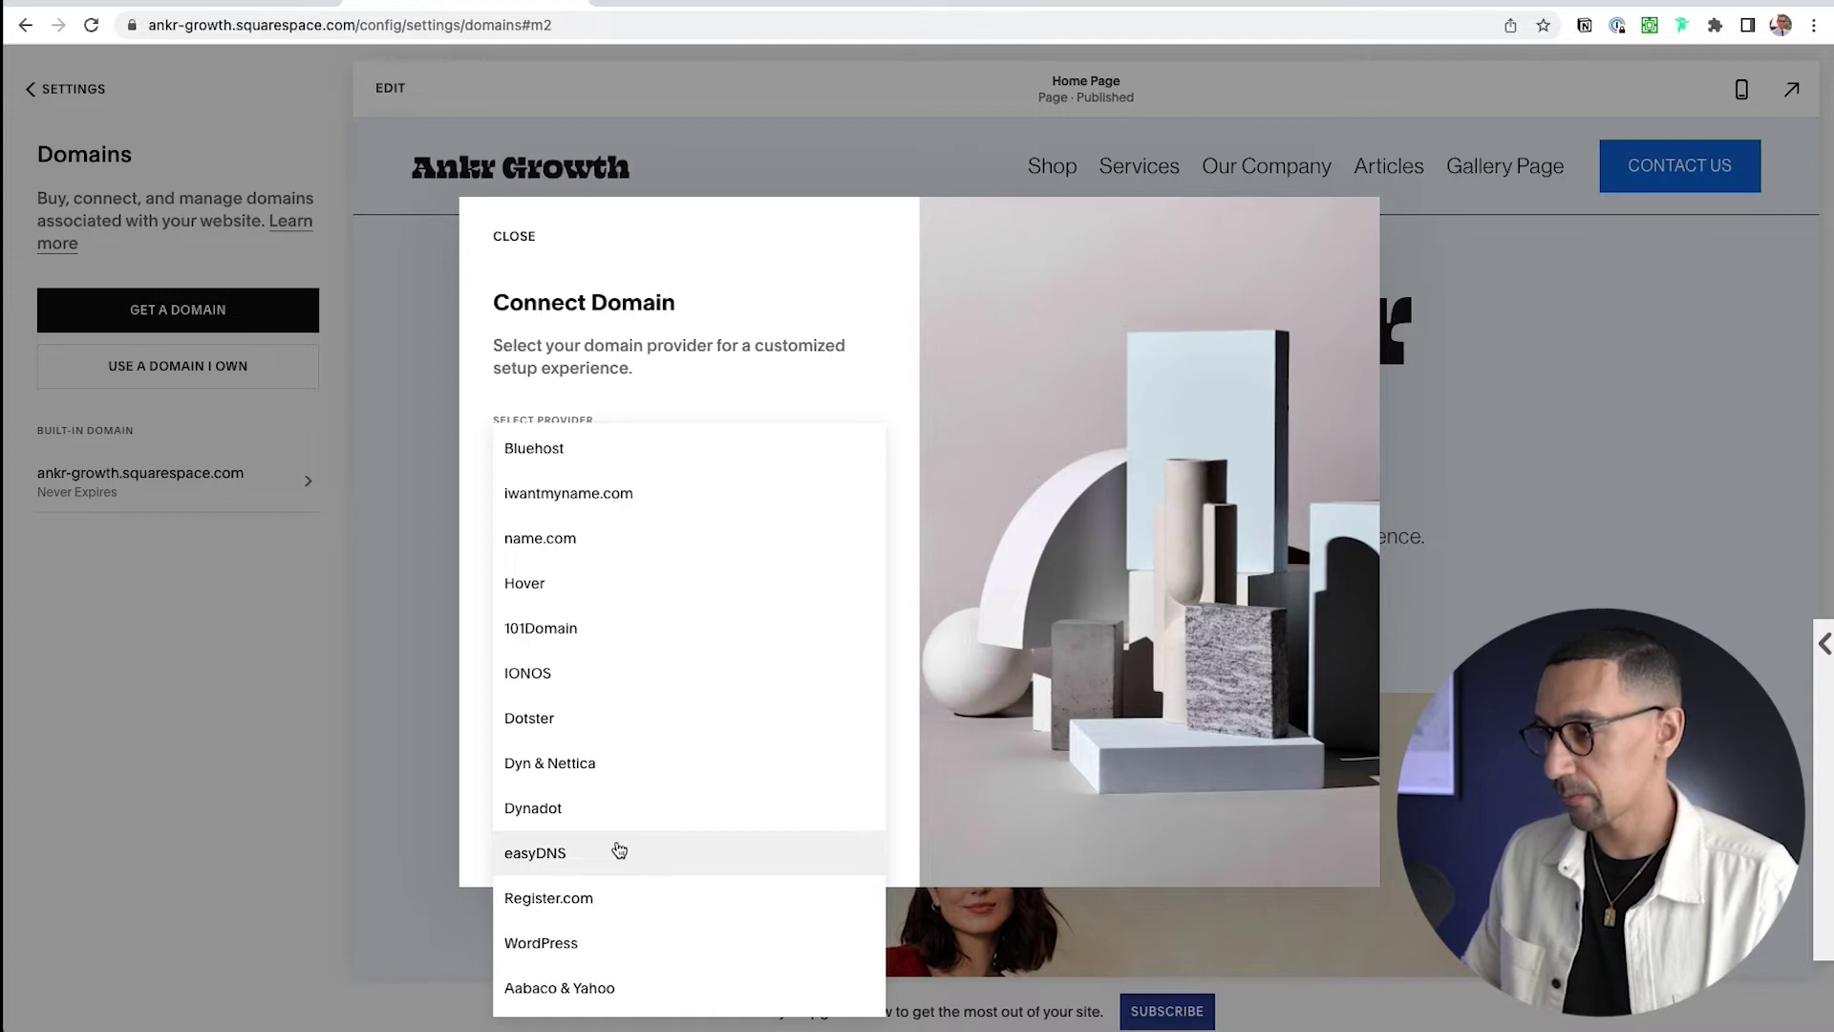
scroll(535, 459, "up", 5)
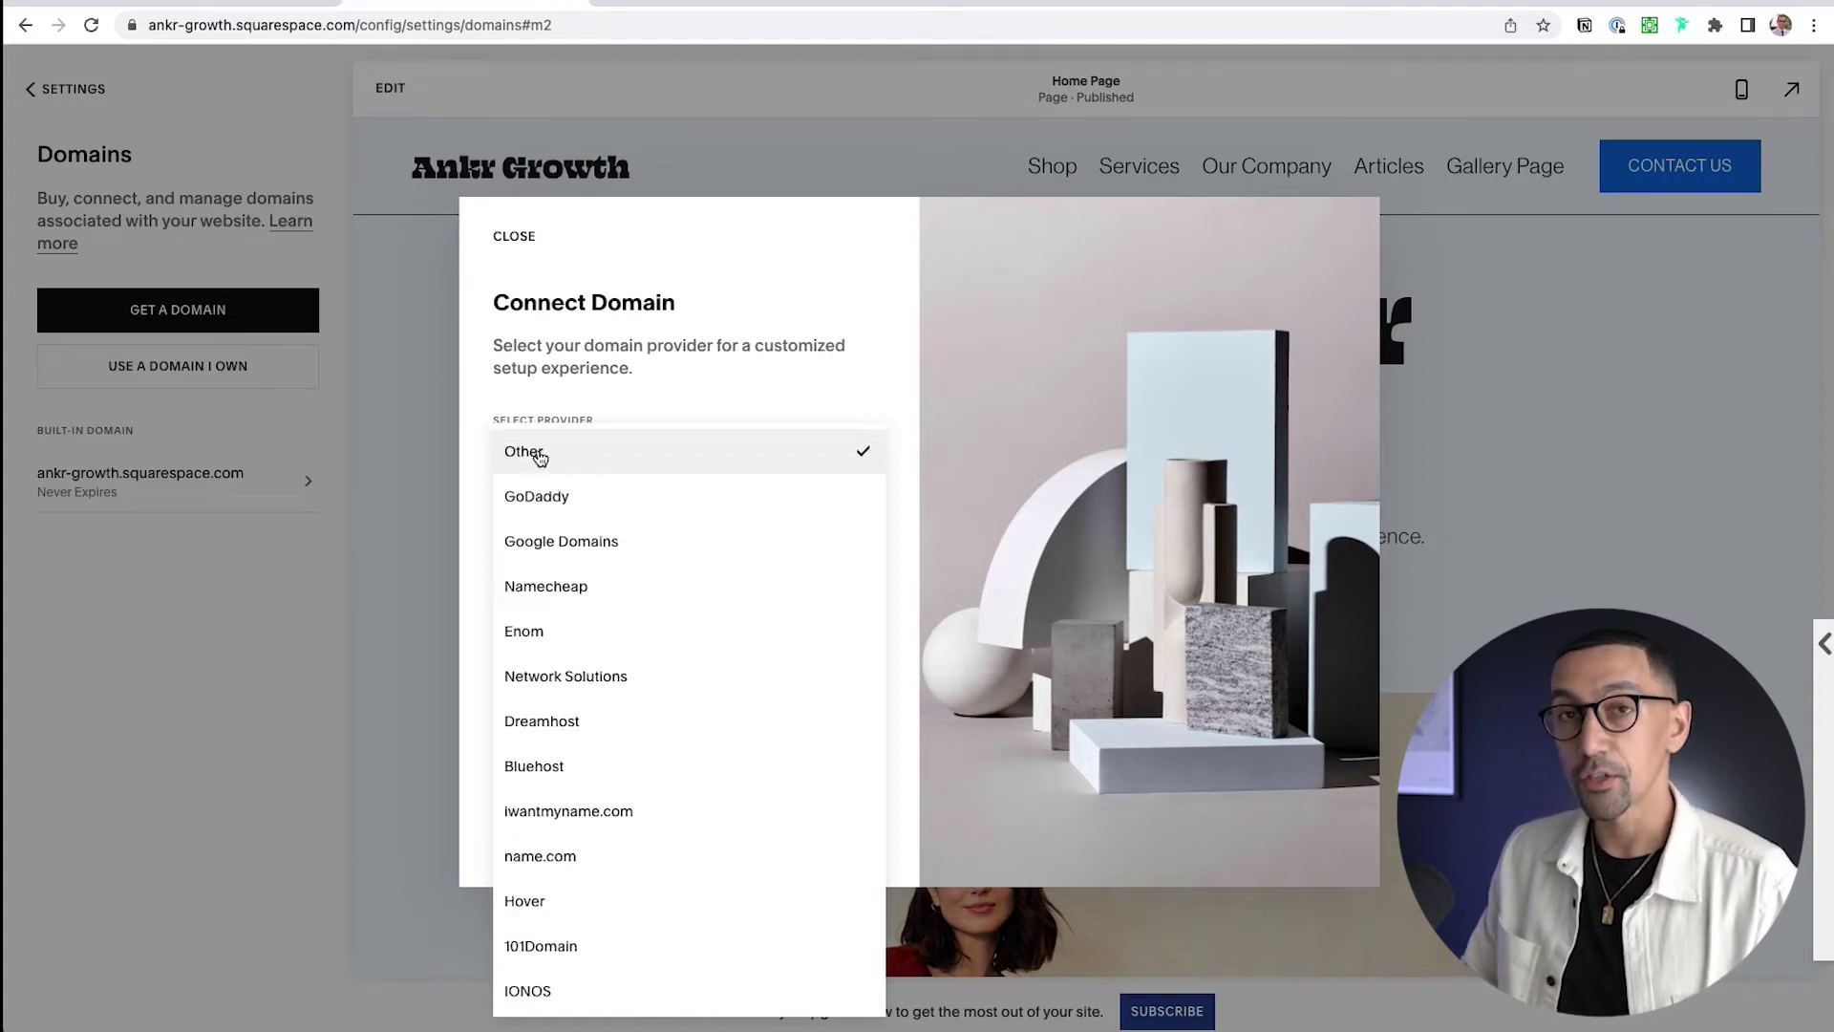
left_click(592, 463)
left_click(598, 458)
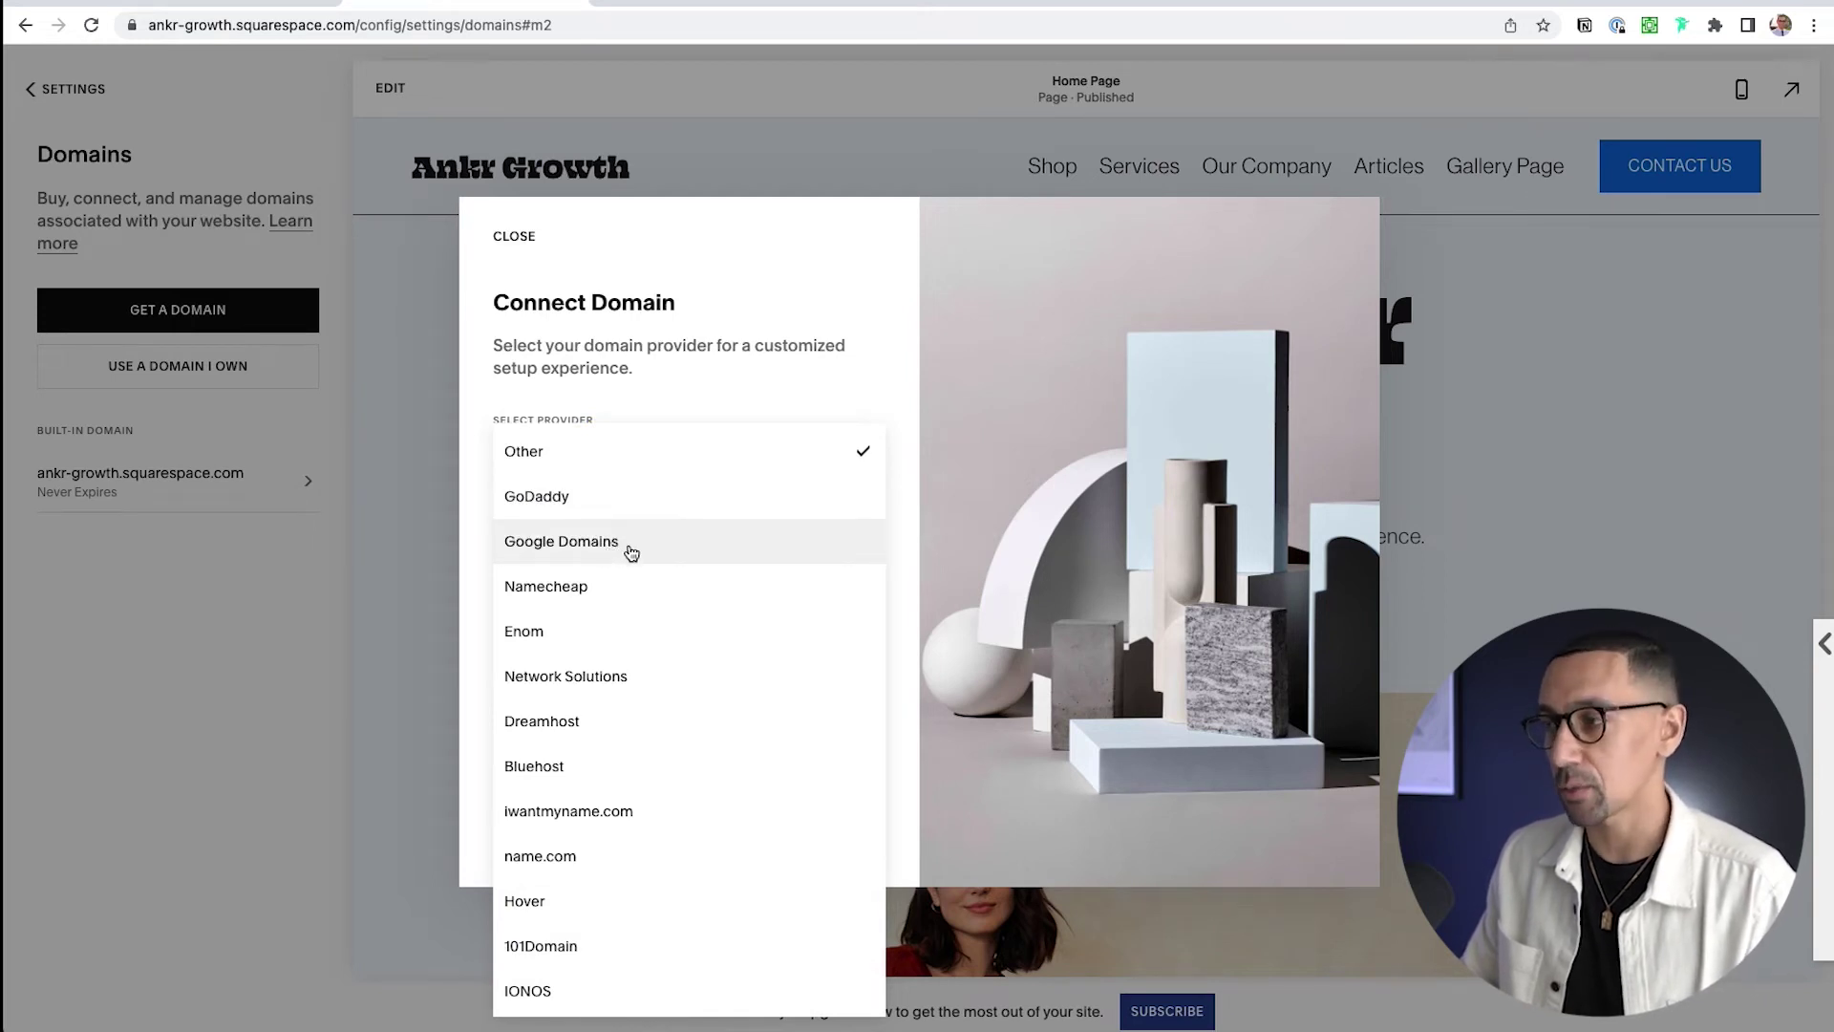
left_click(600, 453)
left_click(821, 539)
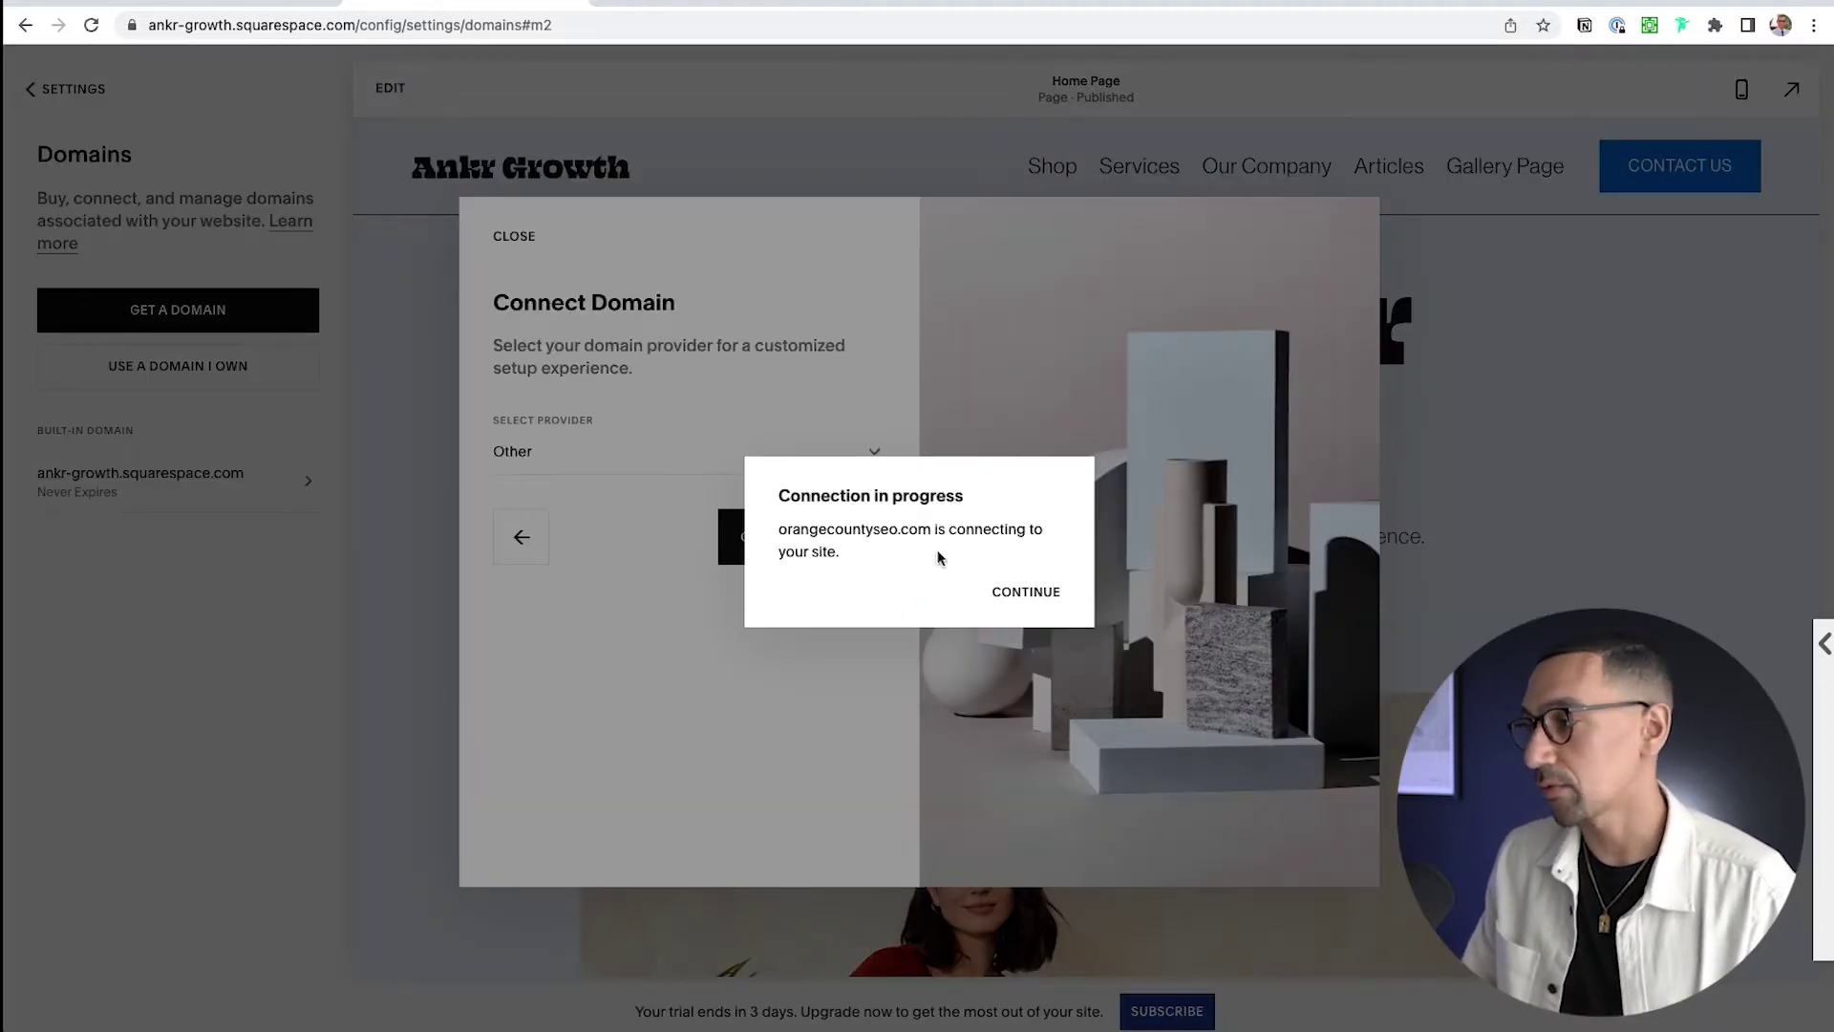
left_click(1030, 601)
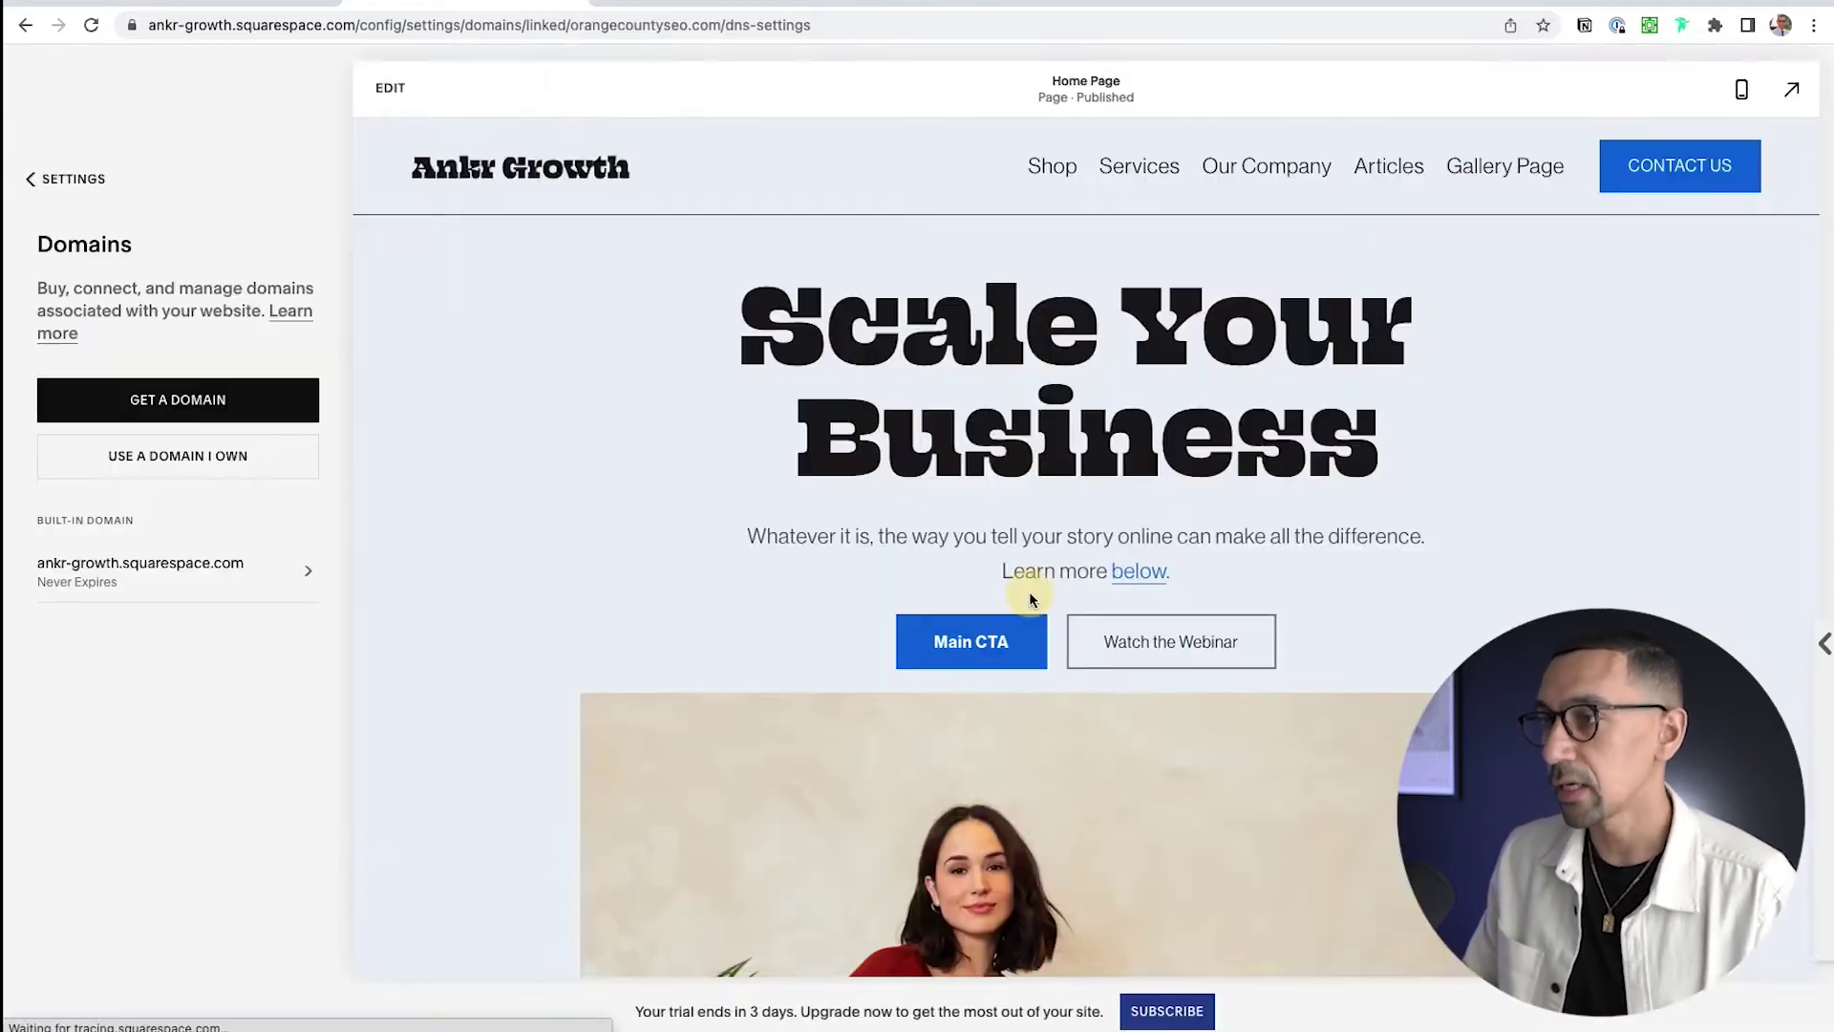
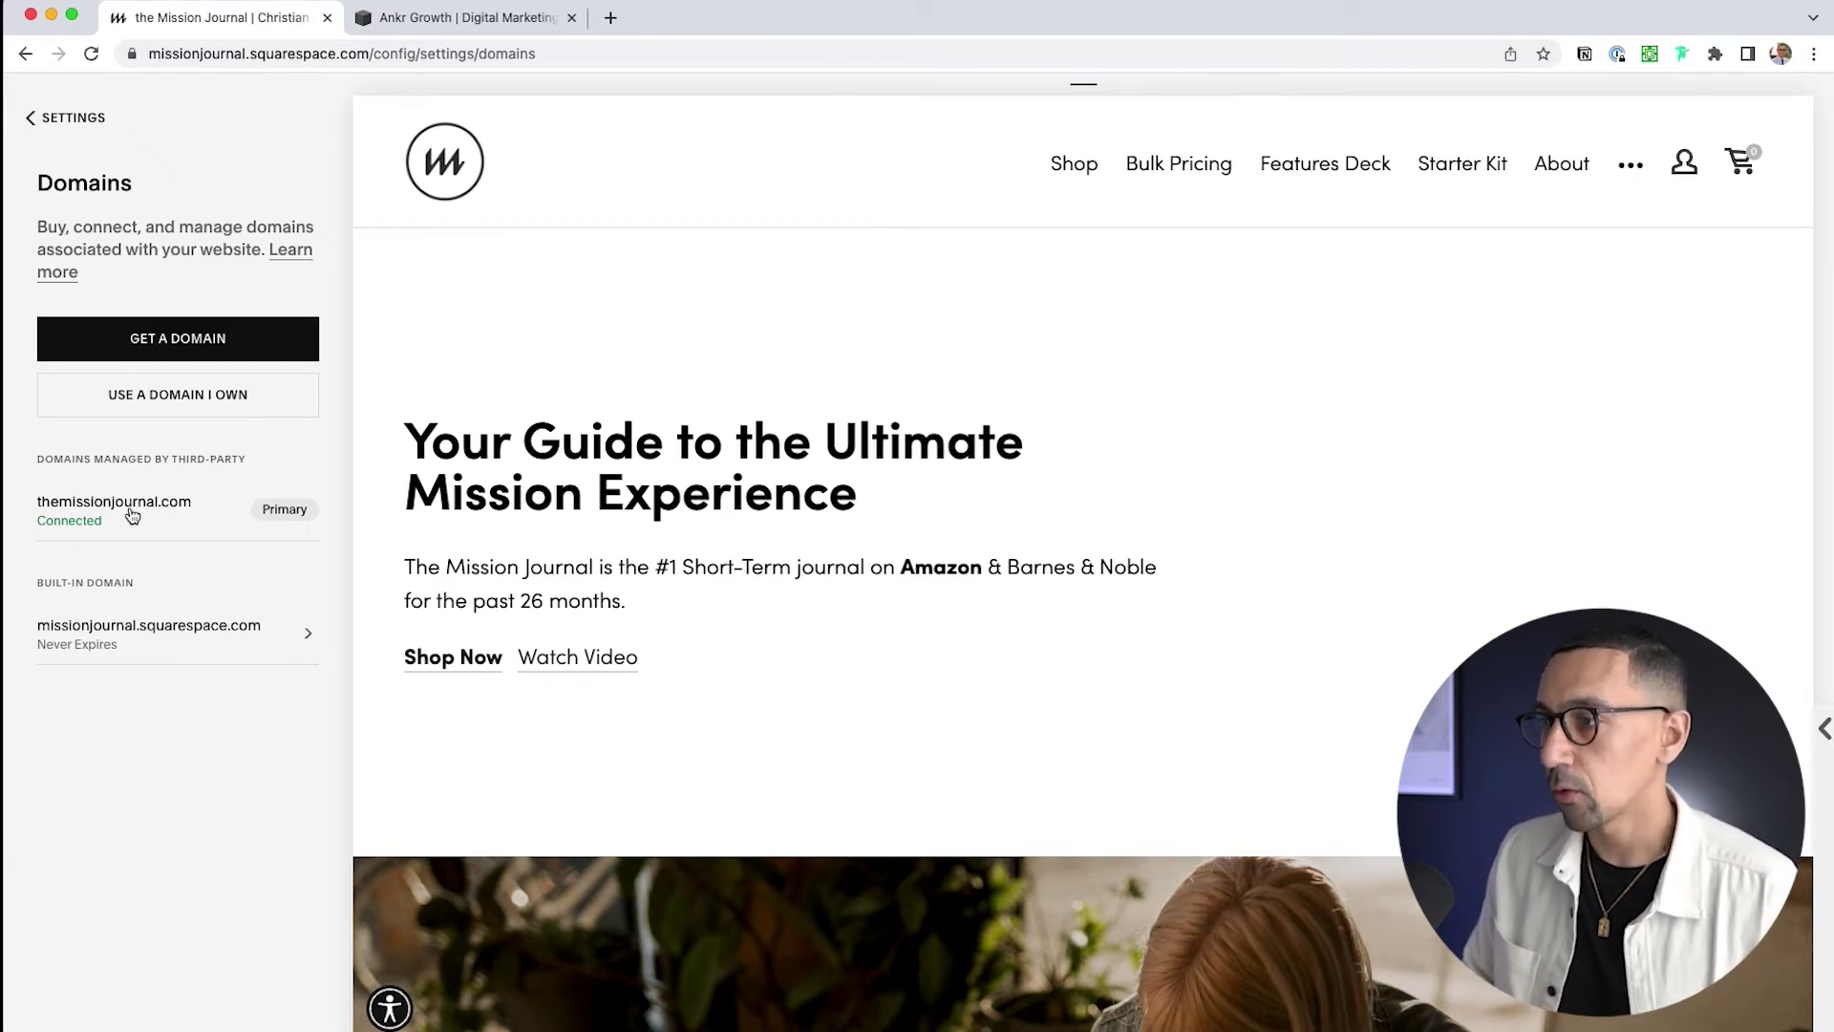
- View the connection details of themissionjournal.com and the site's SSL security preferences, and return to the main settings
left_click(131, 516)
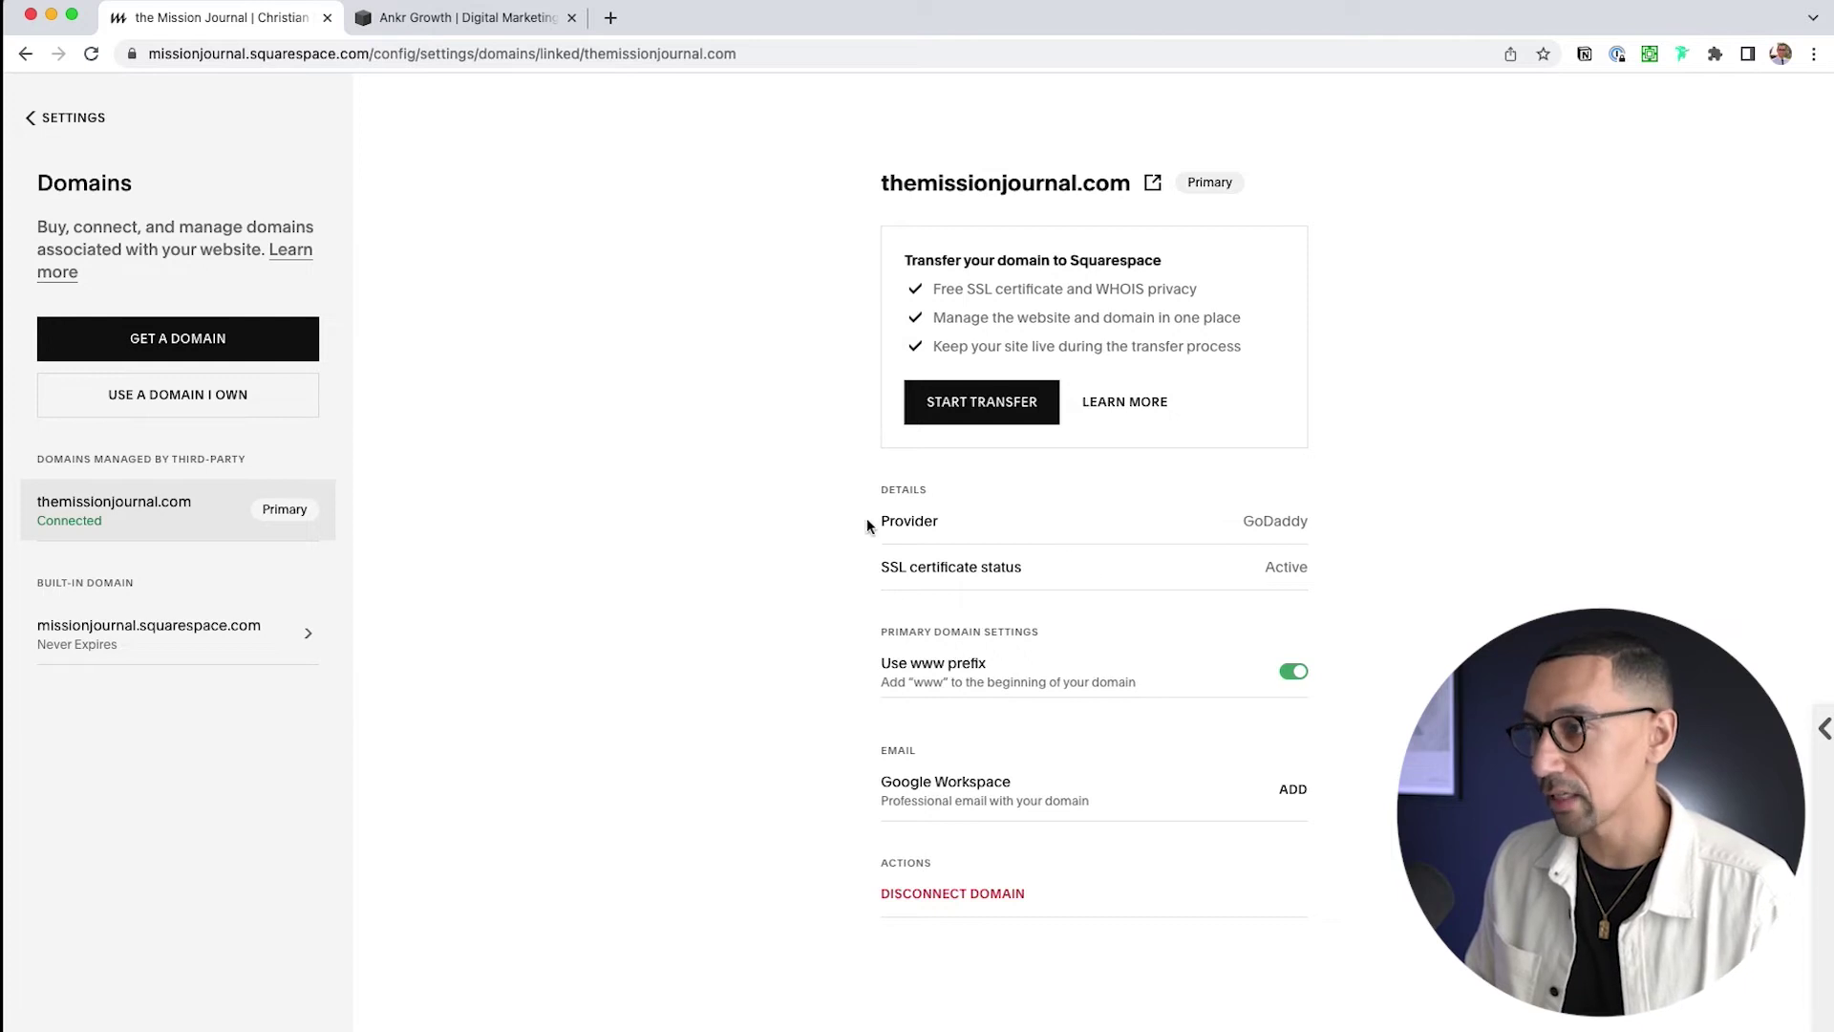
left_click(73, 117)
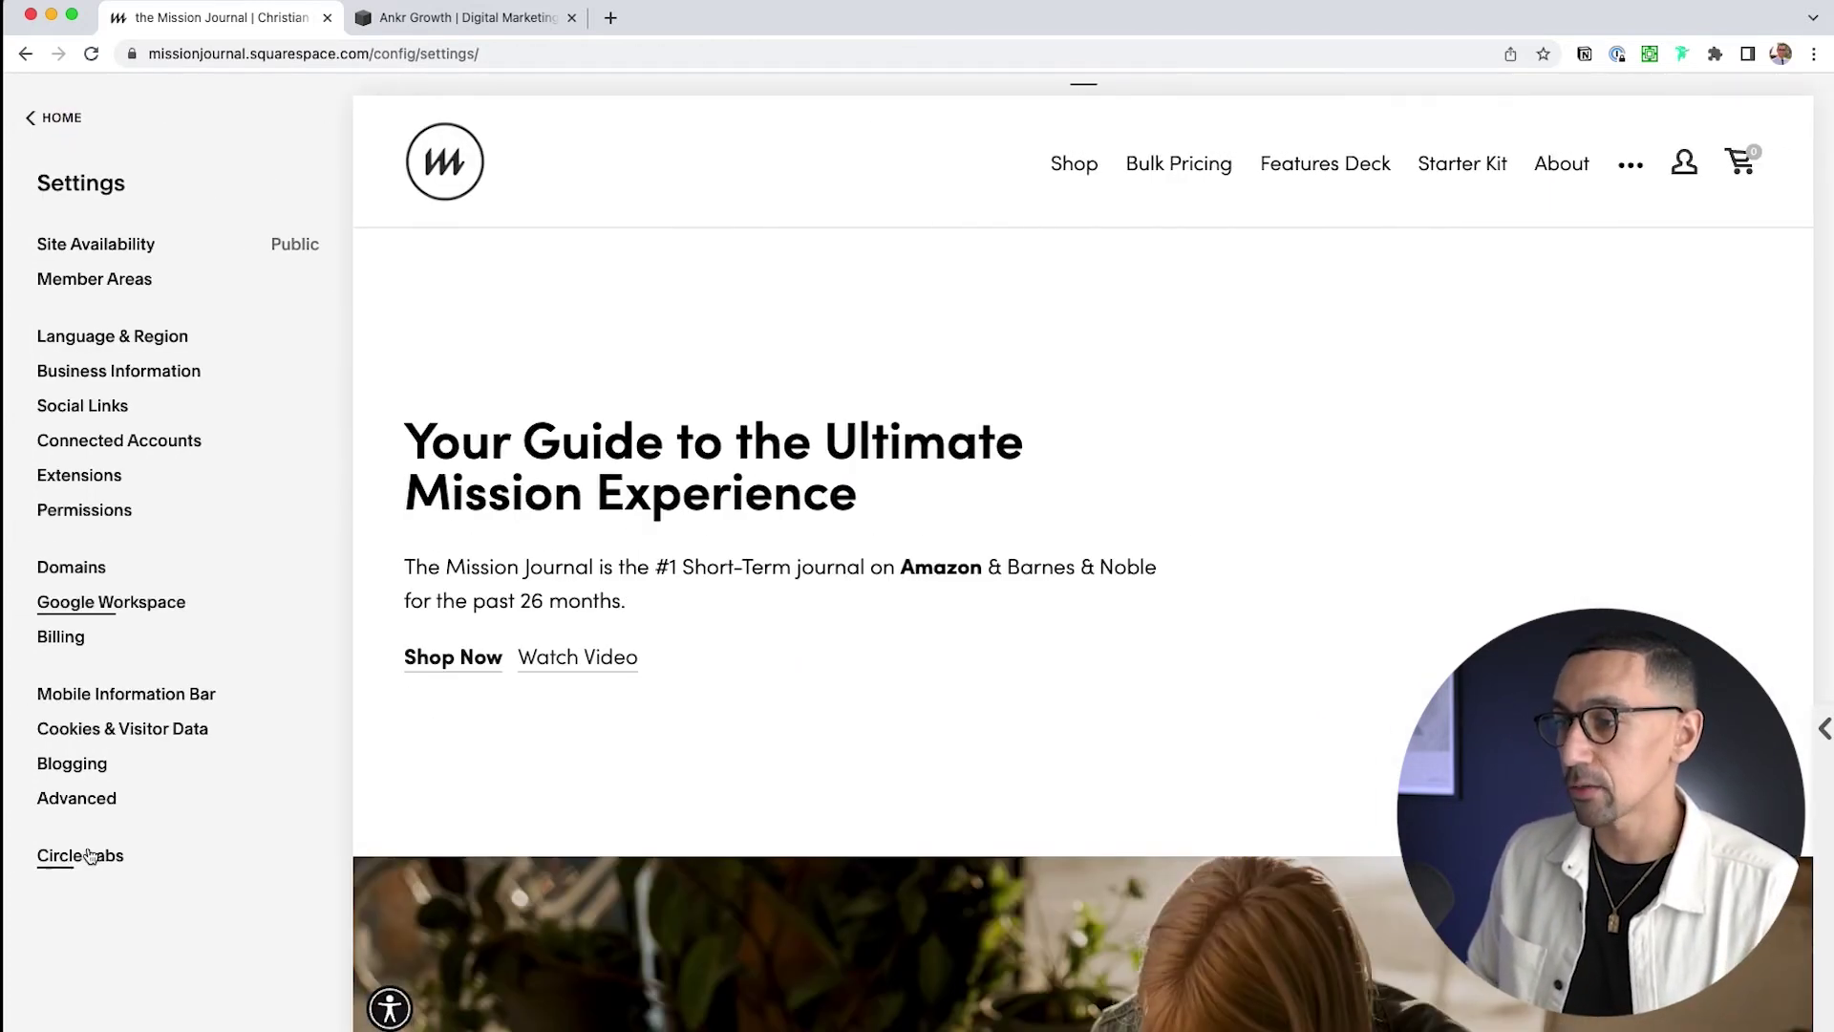
left_click(83, 807)
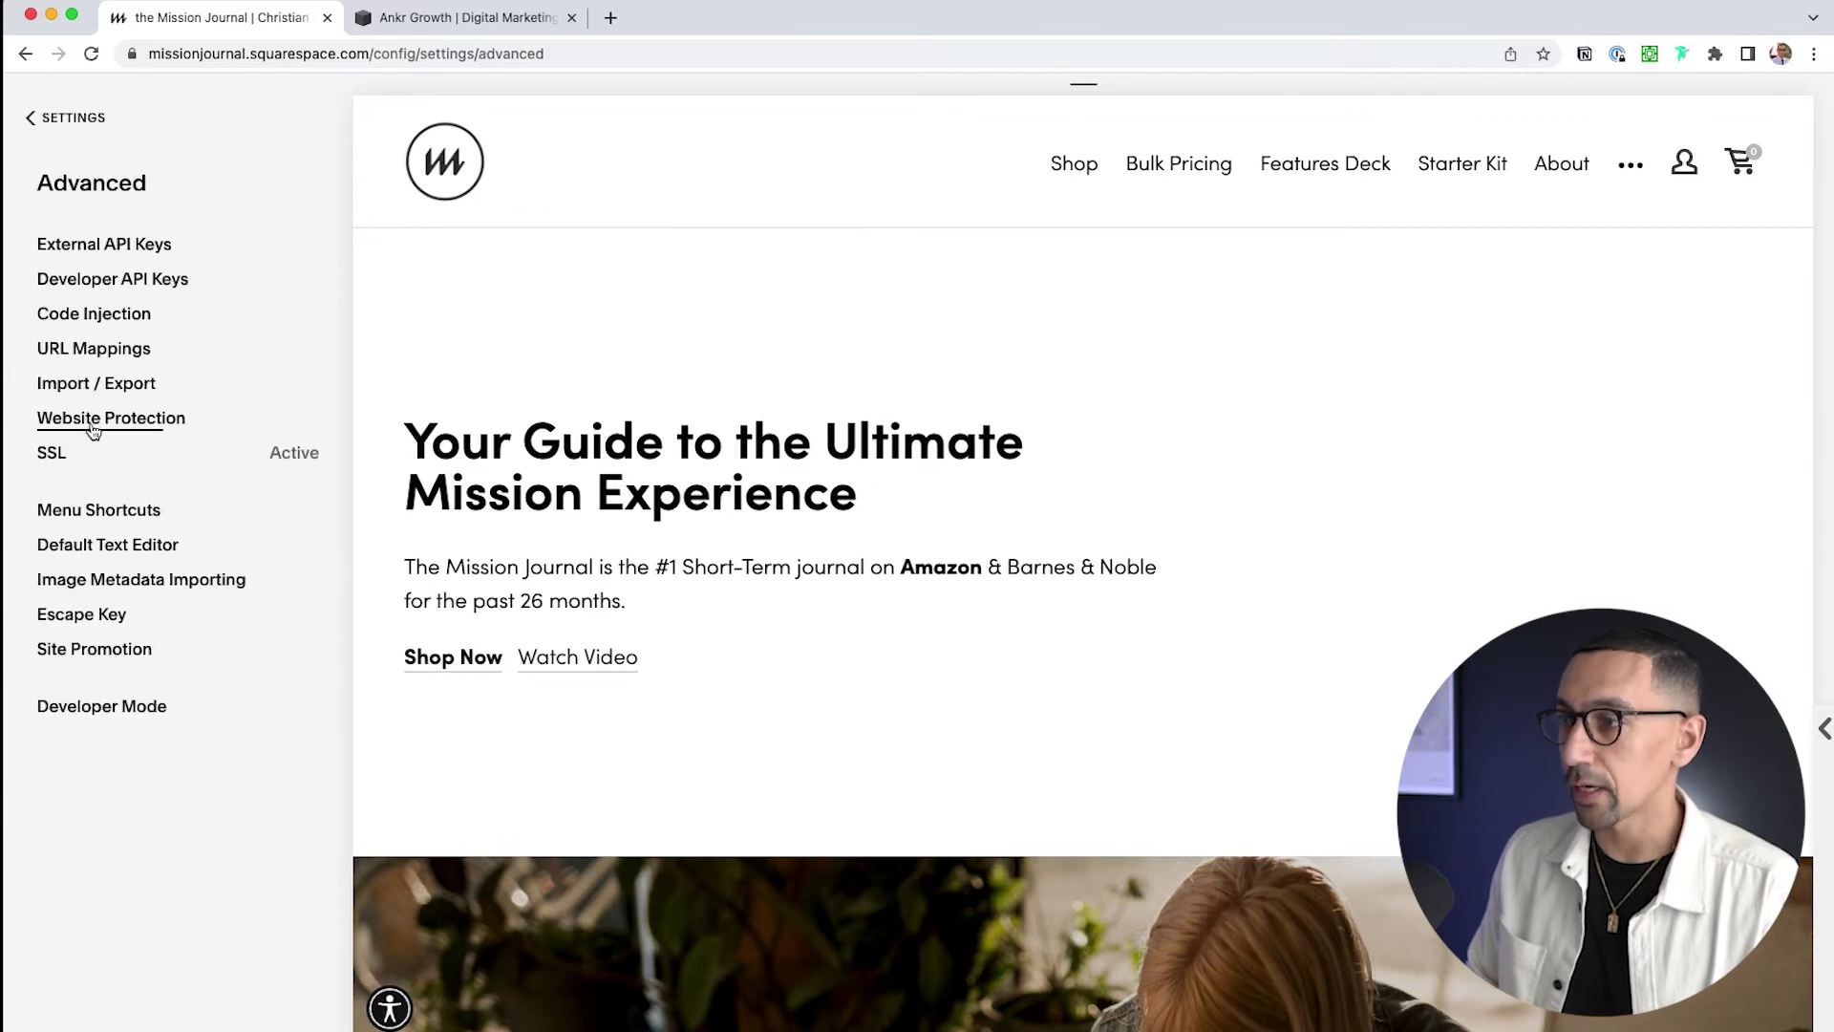
left_click(82, 456)
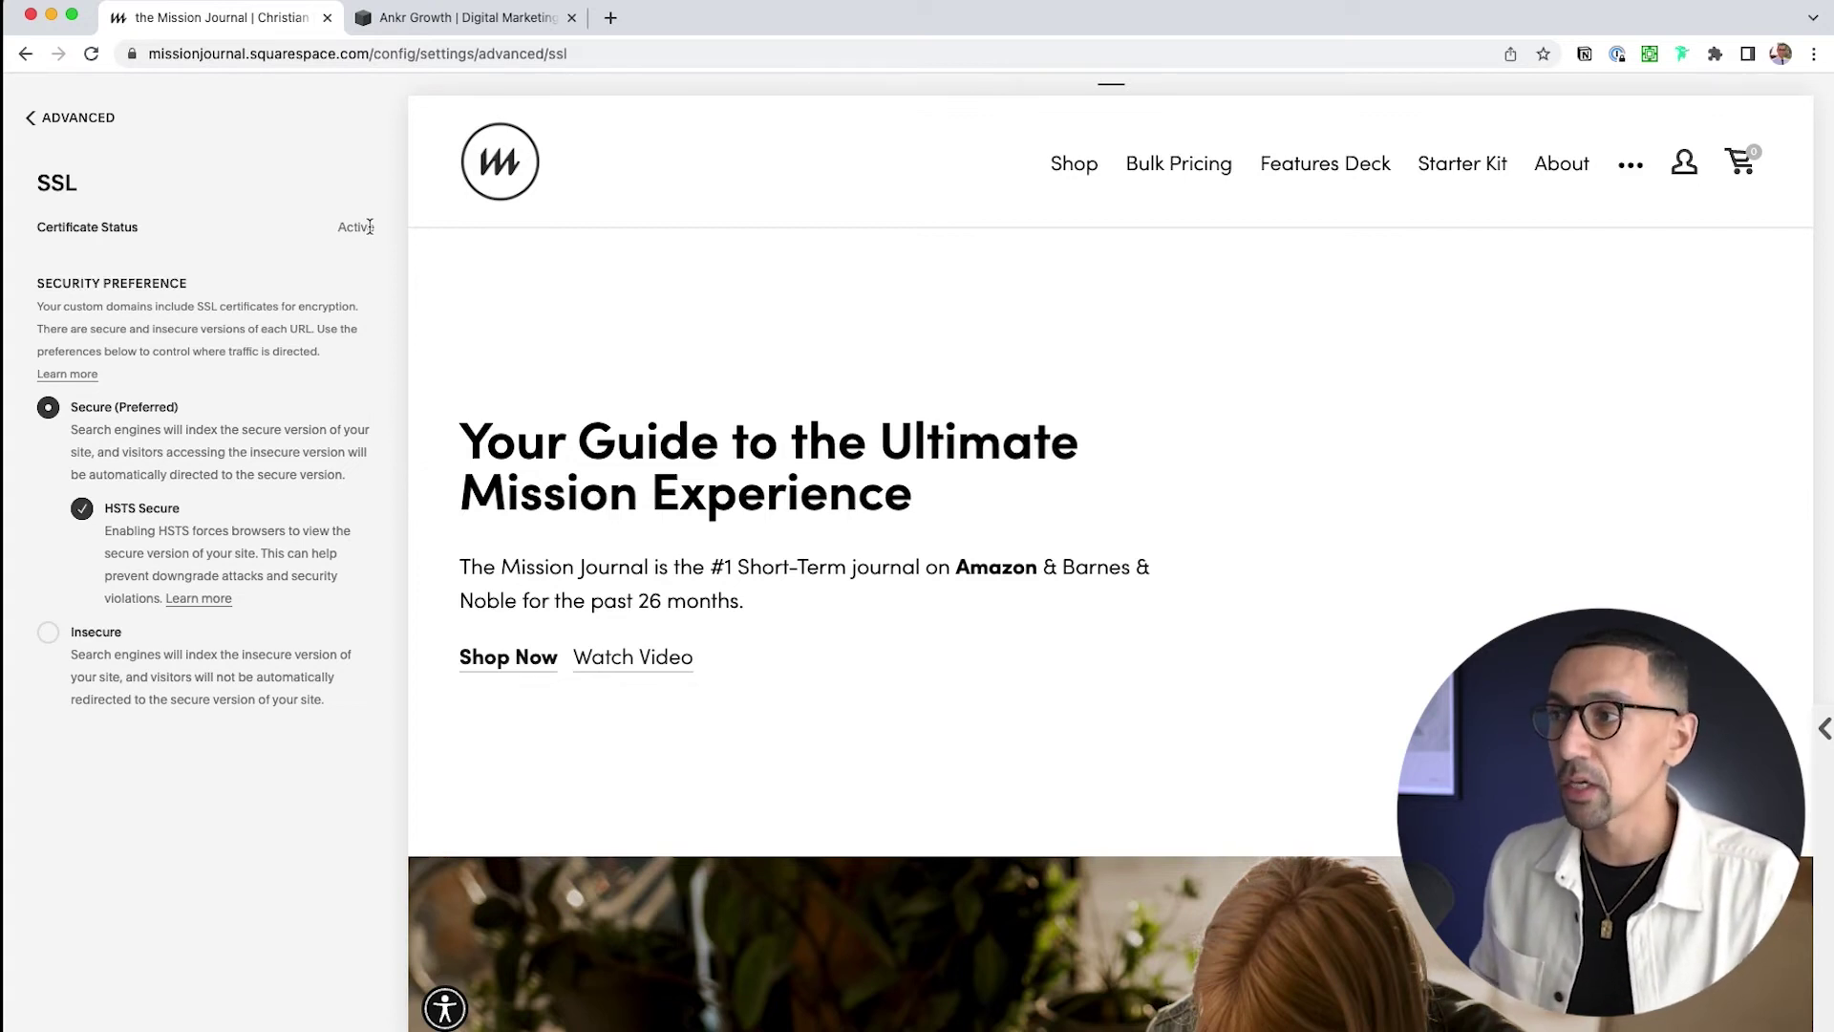
left_click(77, 117)
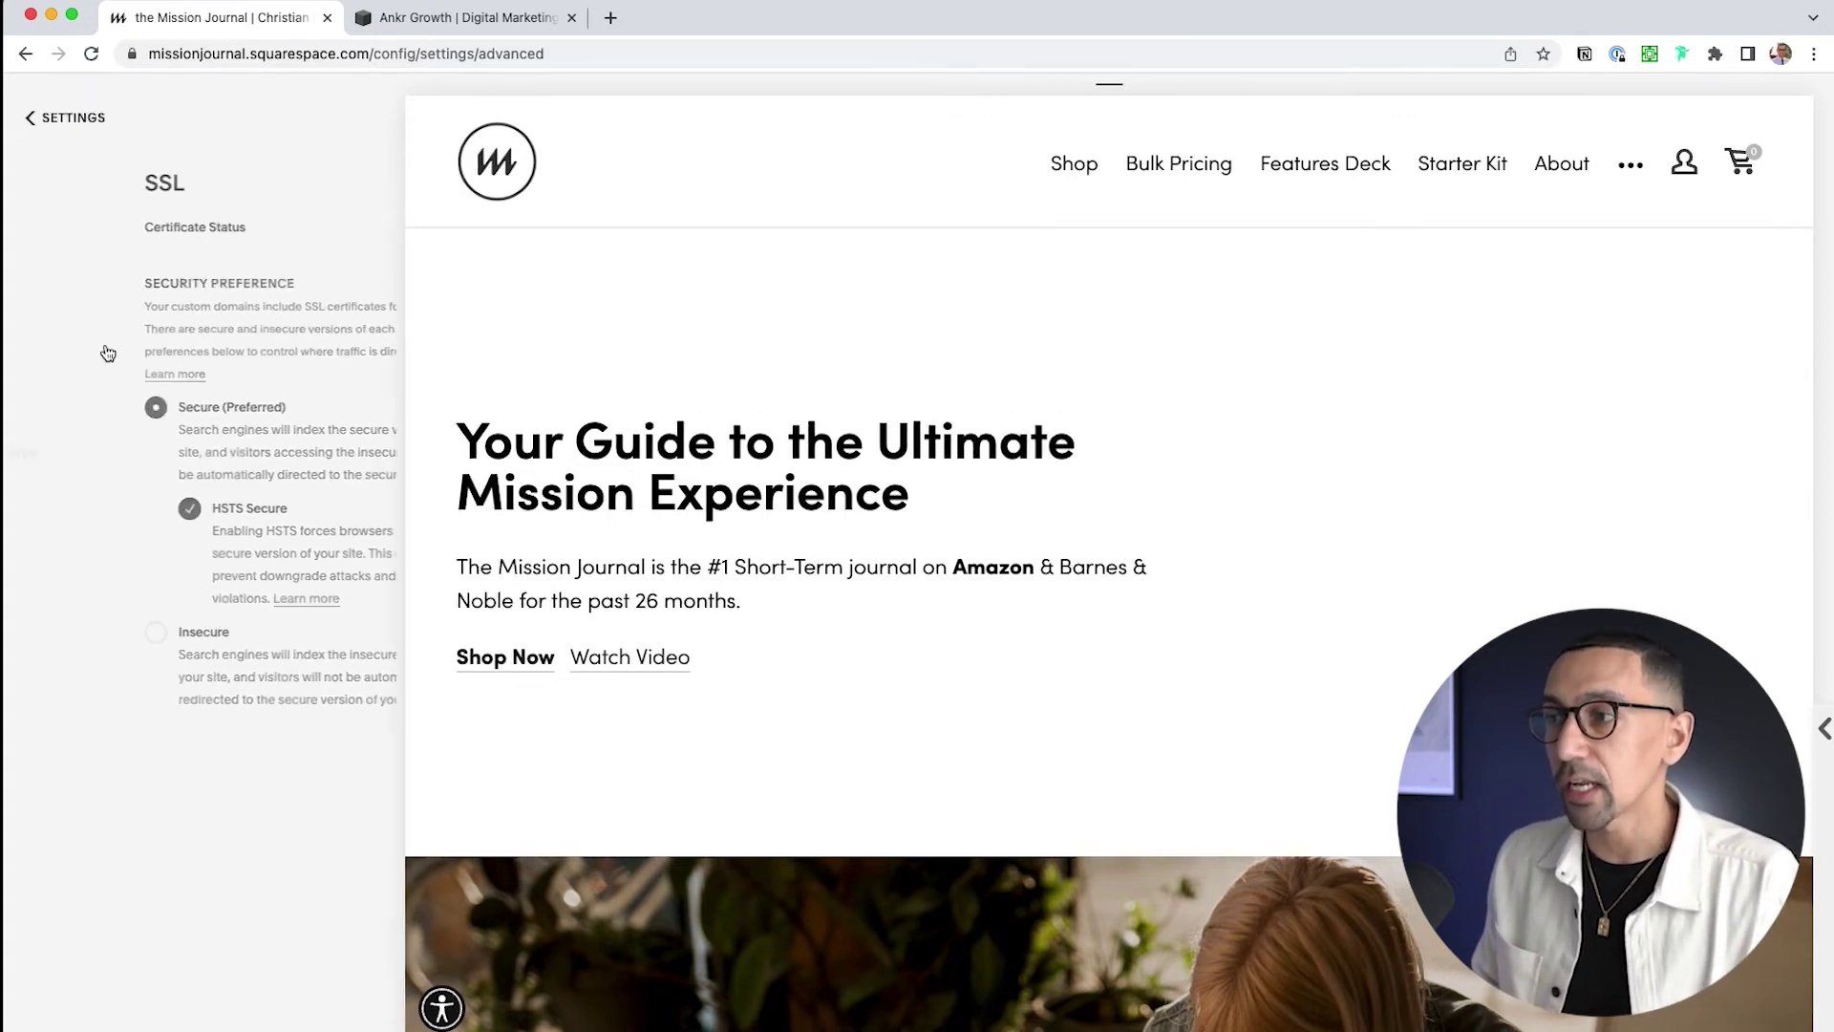
left_click(84, 117)
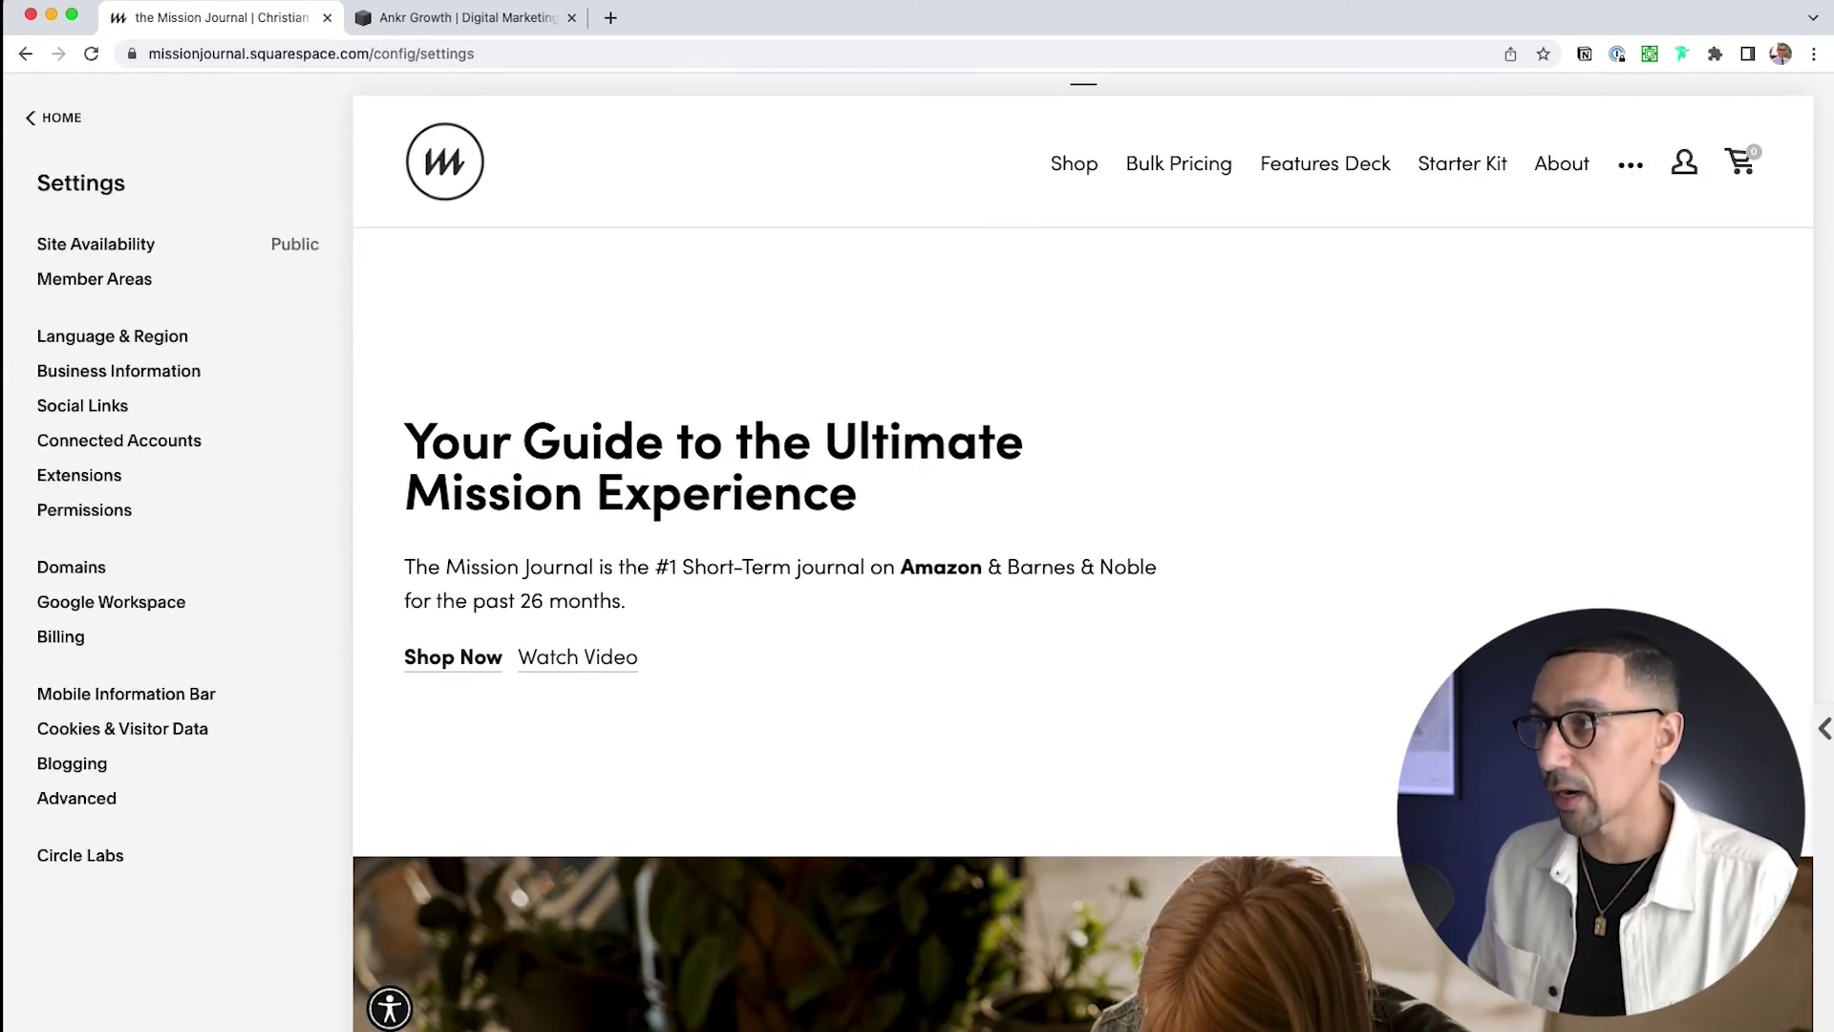
- Switch to the Ankr Growth site and go from the DNS settings back to its domain overview
left_click(482, 17)
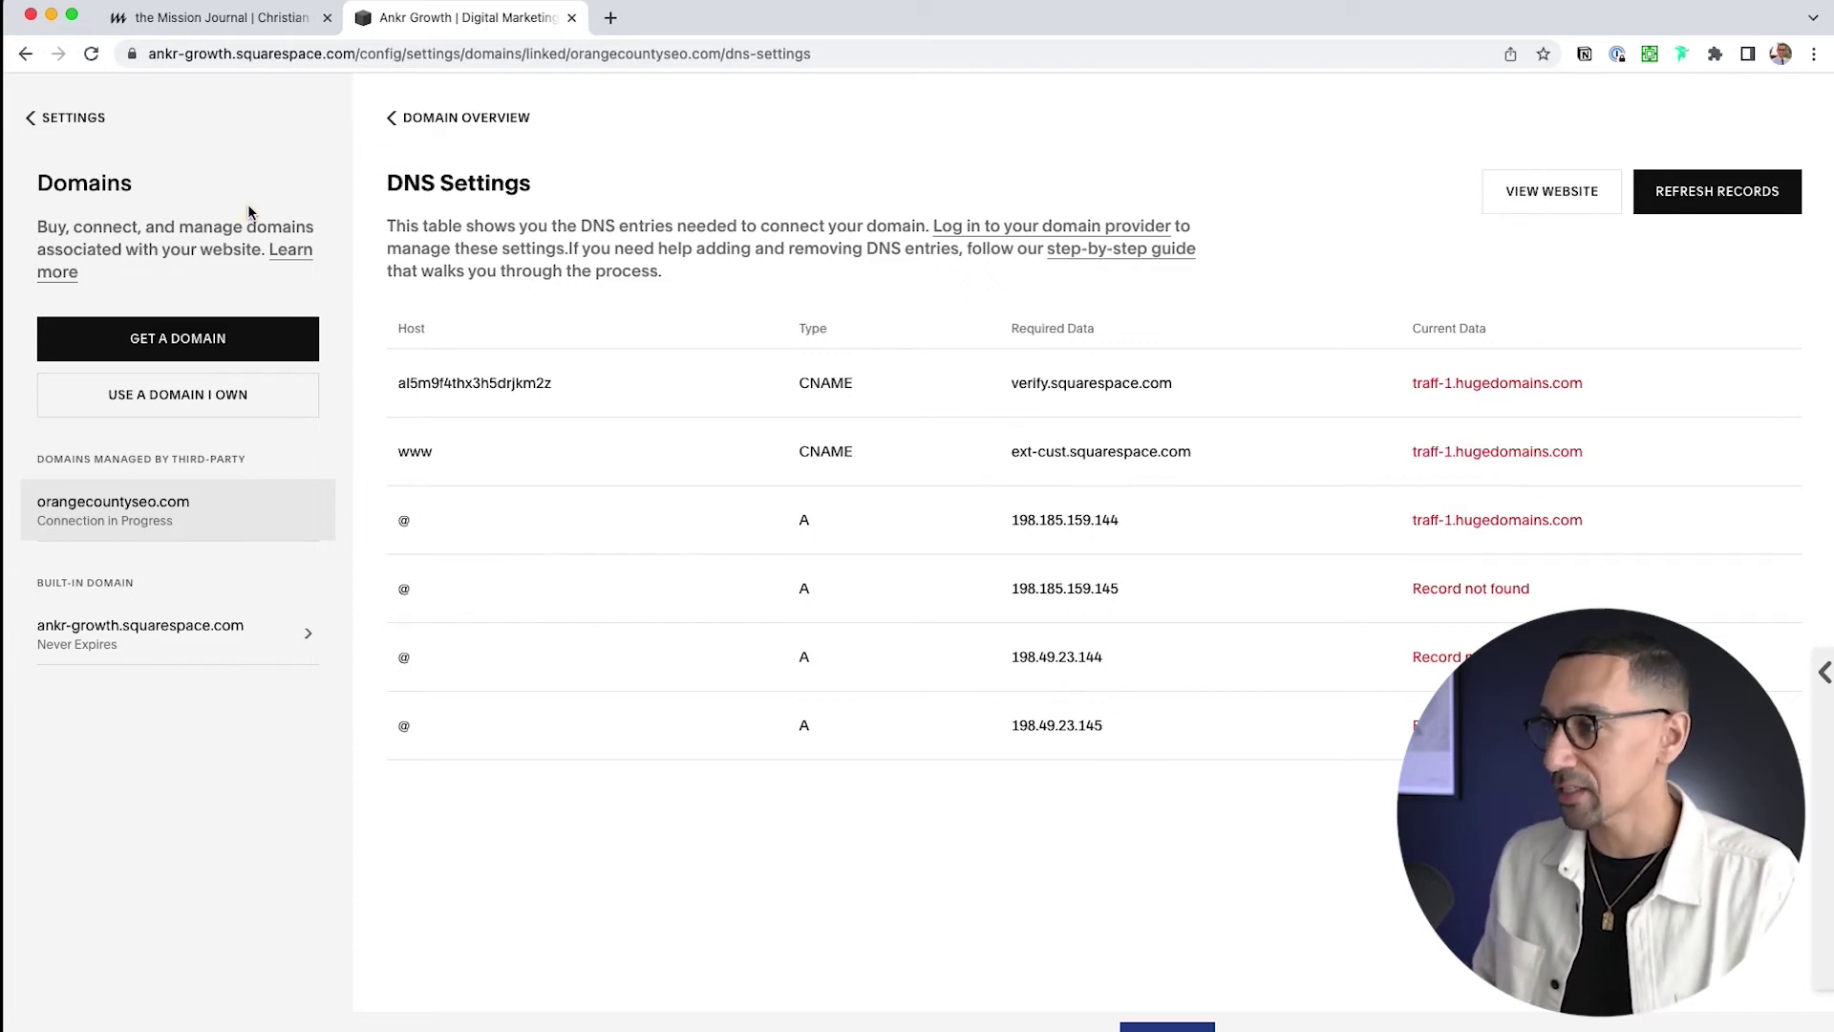
left_click(59, 118)
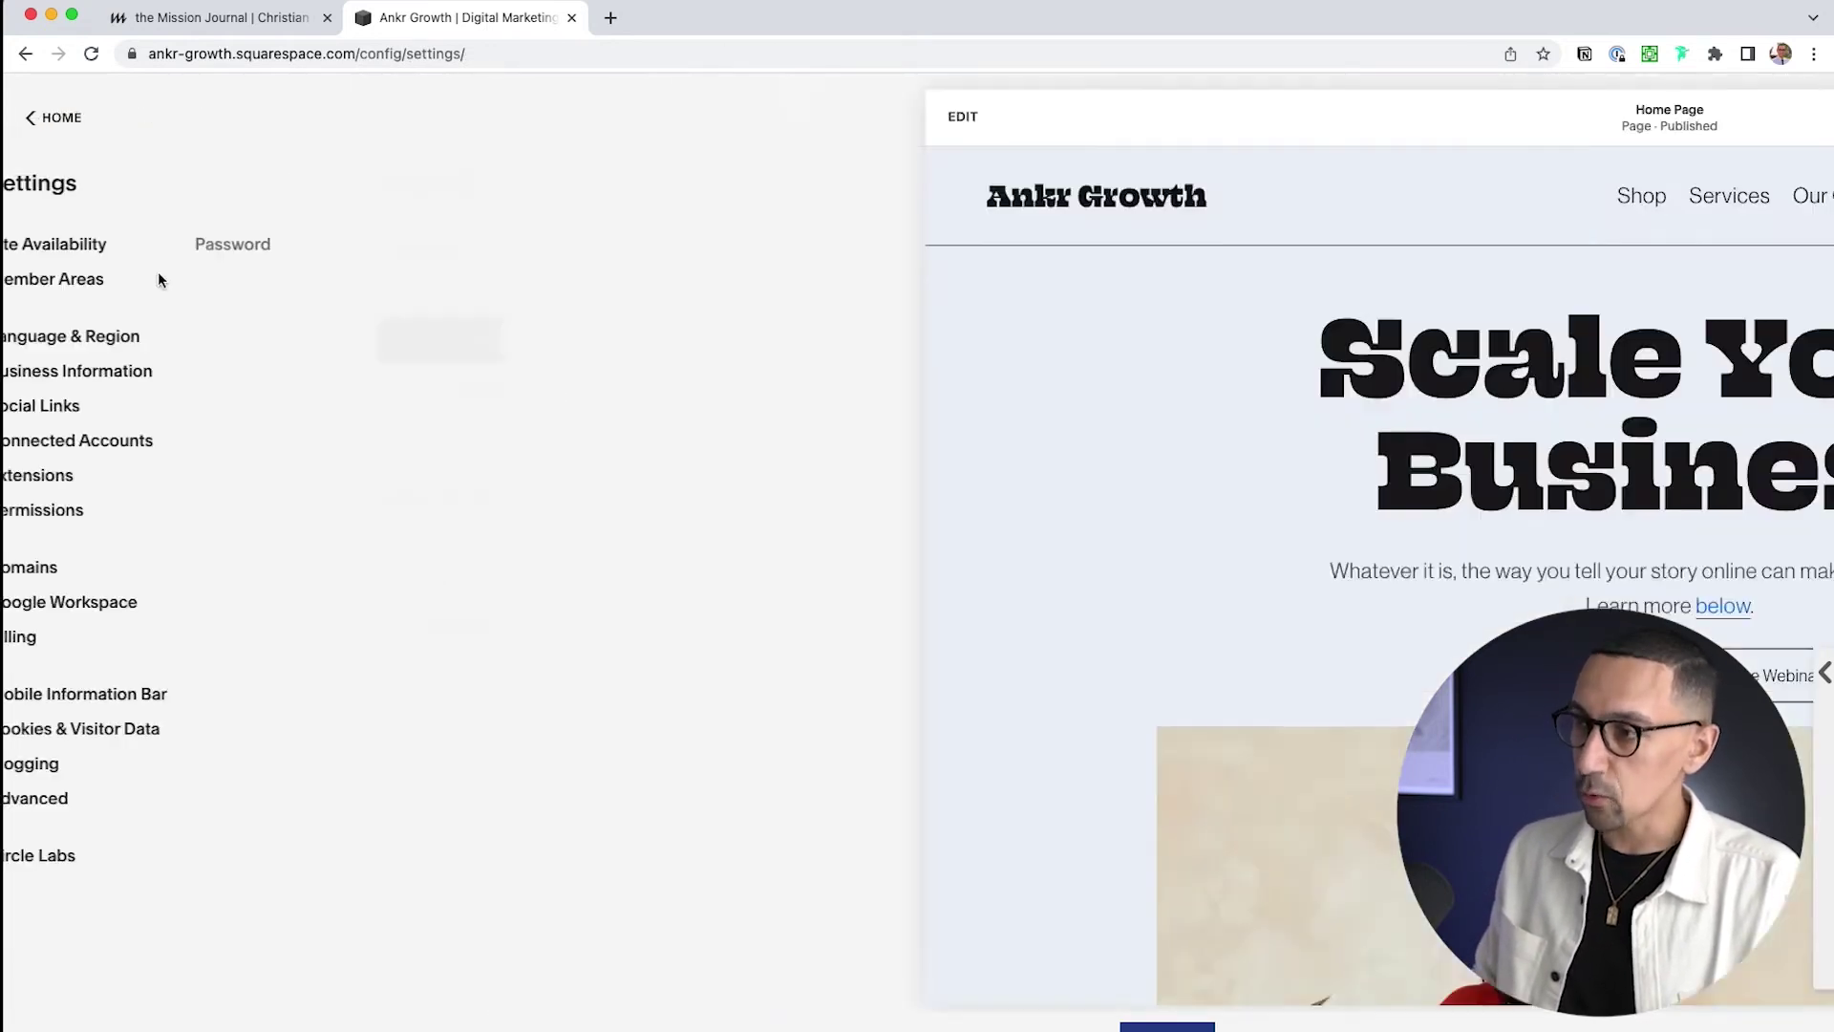
left_click(63, 569)
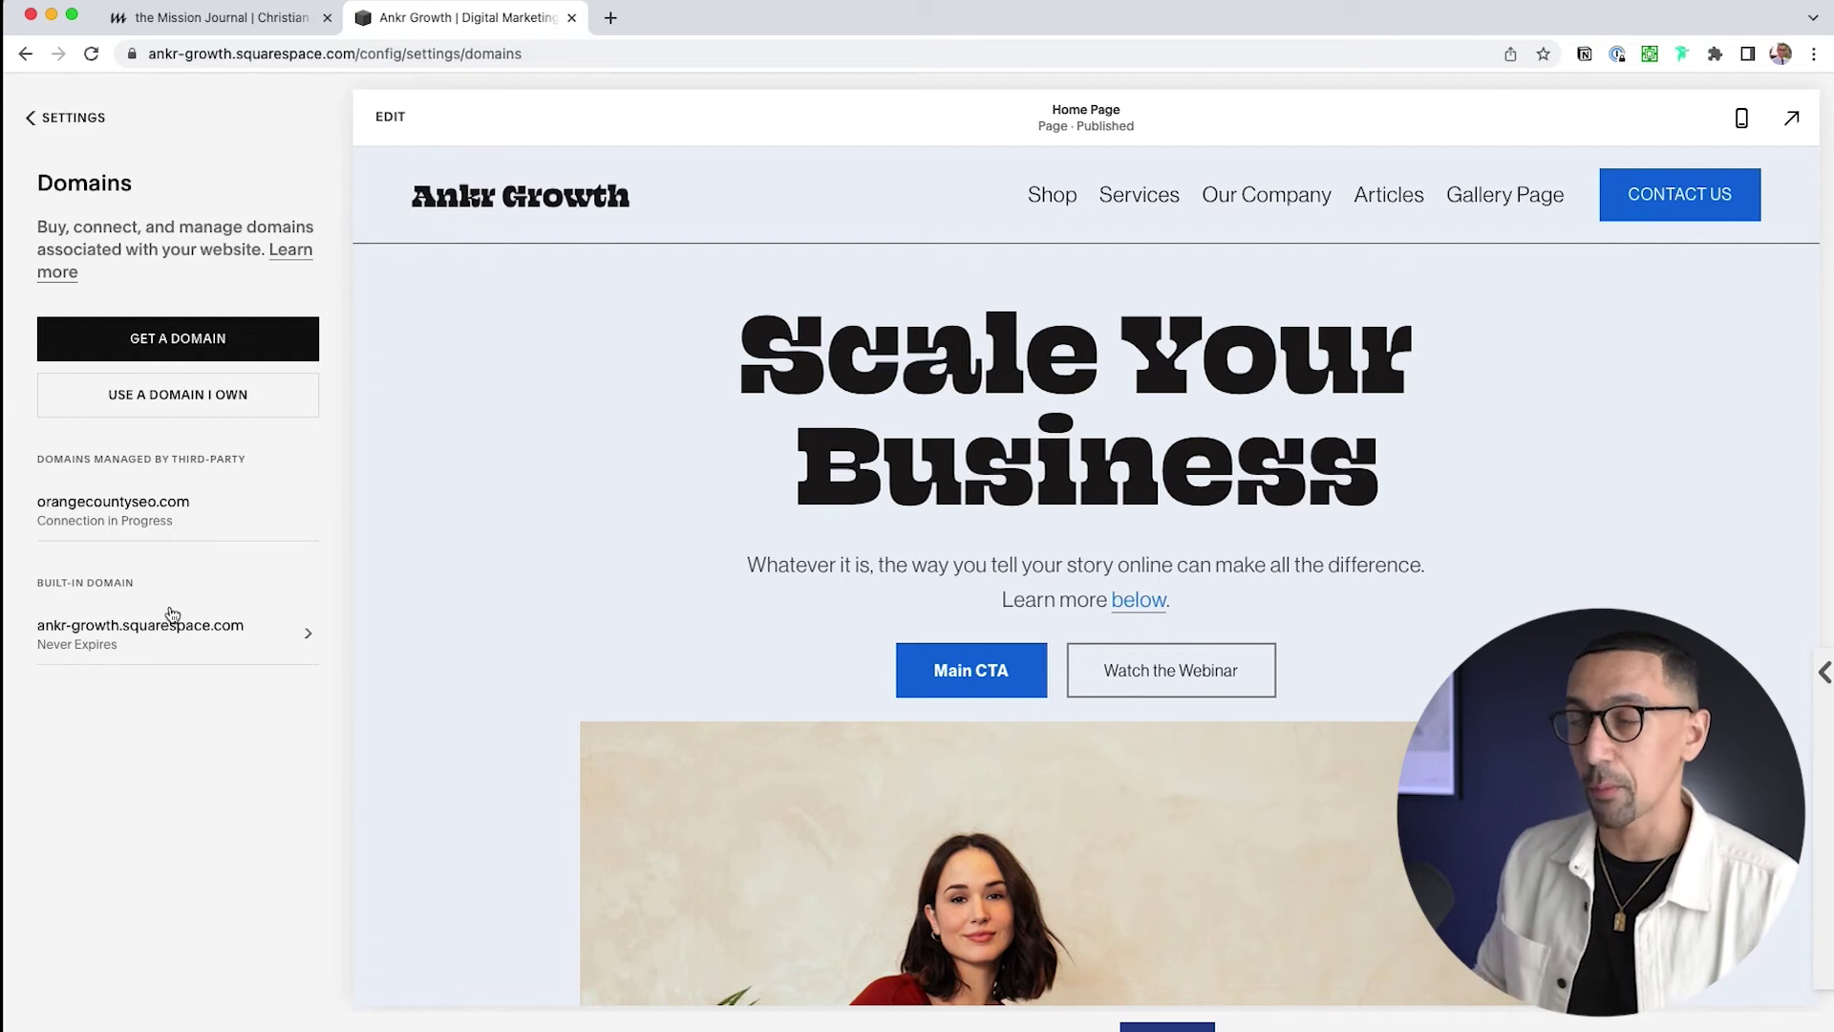
- Return to the Mission Journal site's domain settings and open the details of themissionjournal.com
left_click(181, 19)
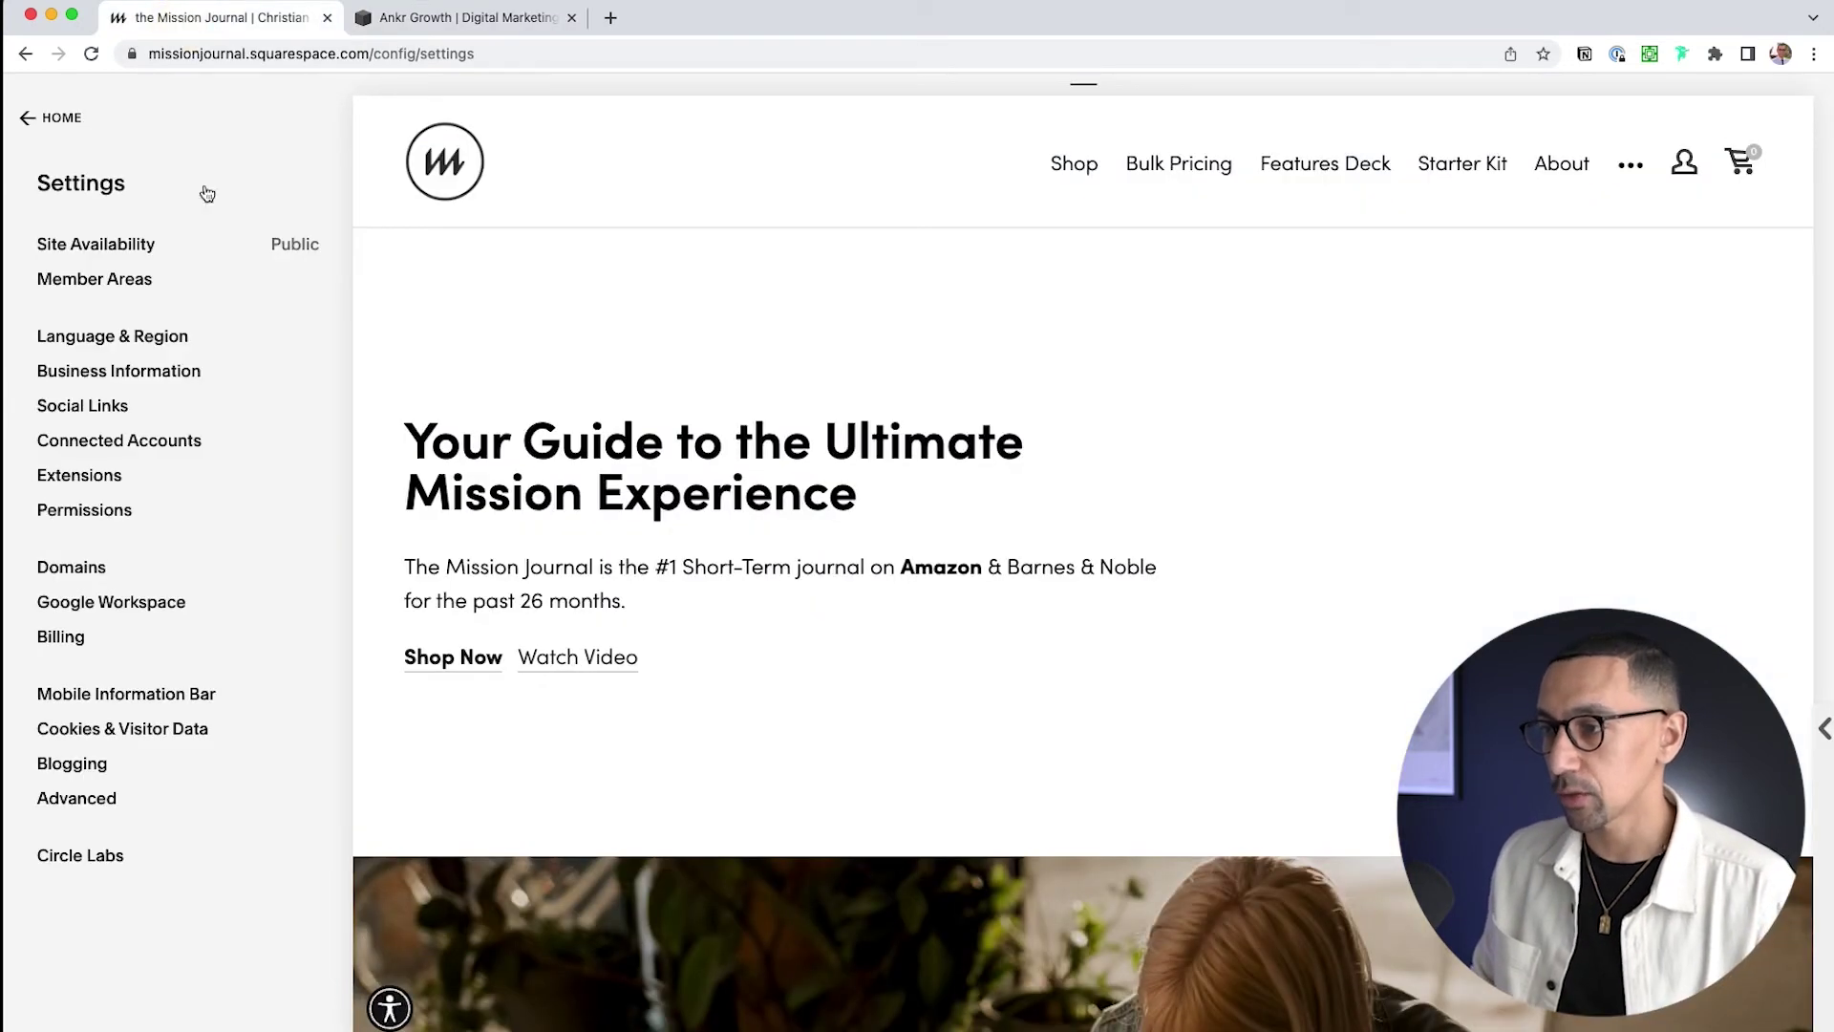
left_click(73, 571)
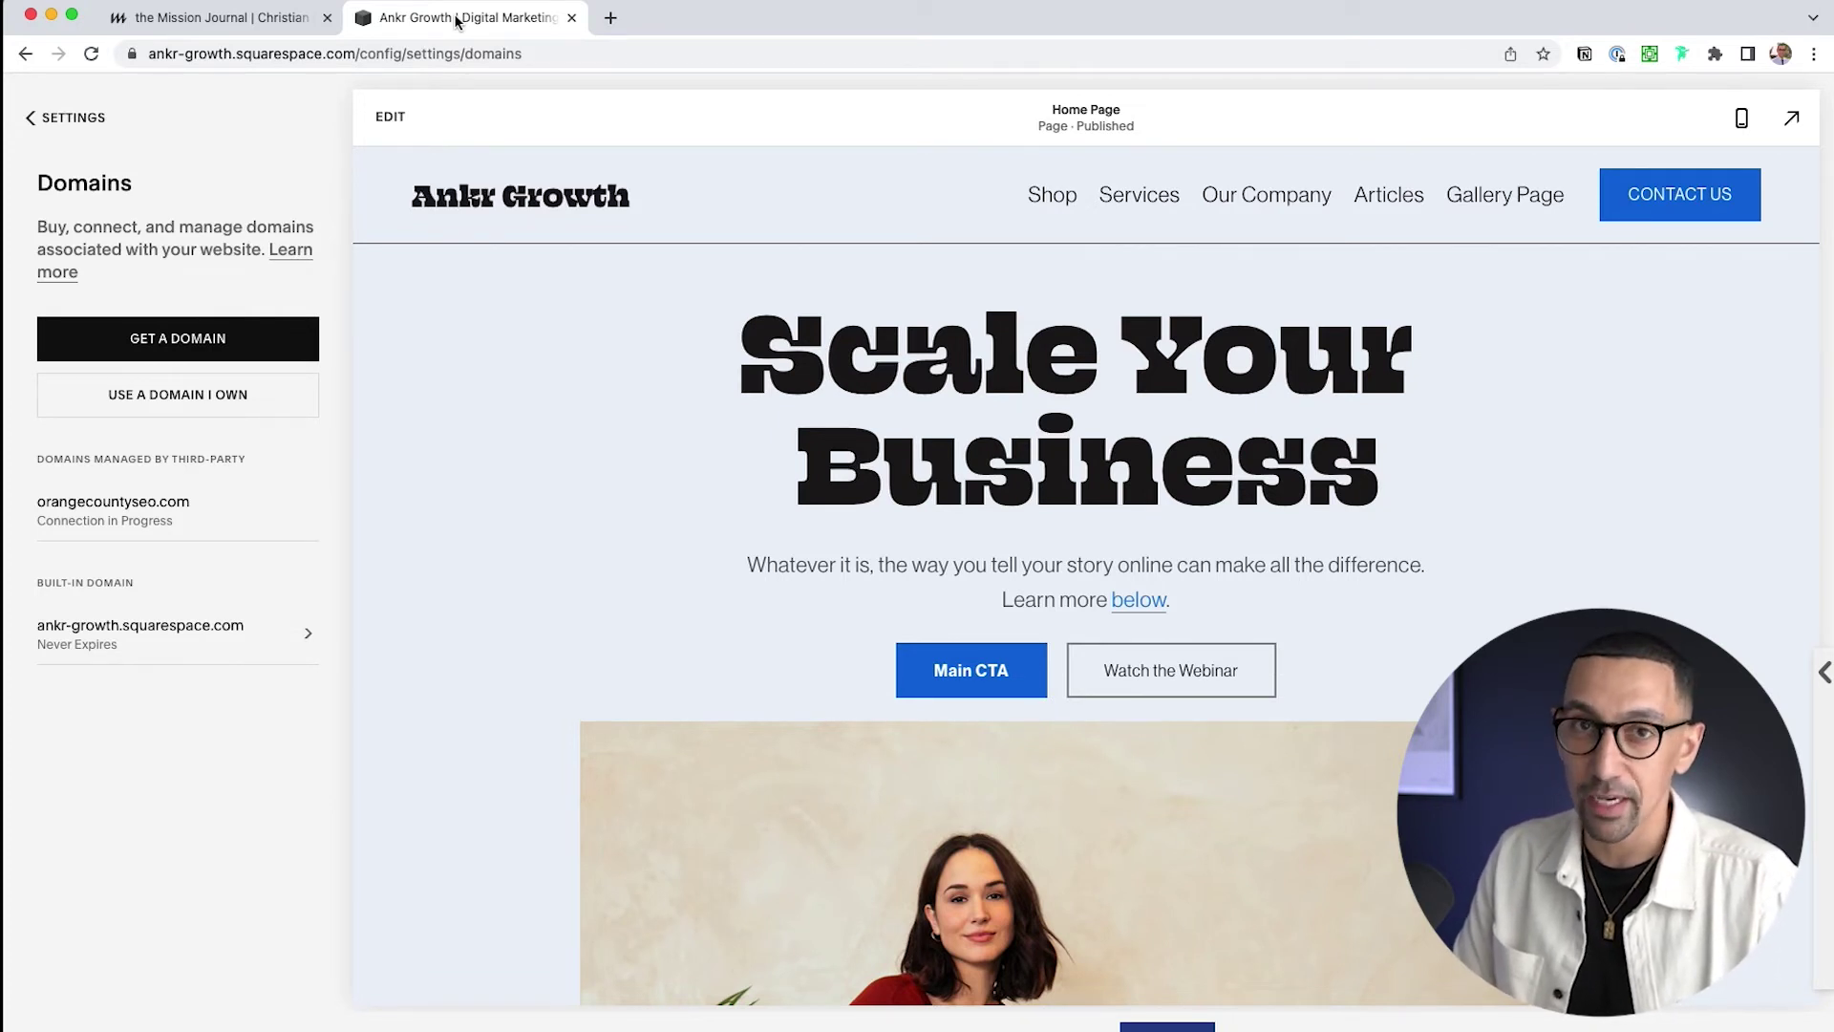
left_click(217, 21)
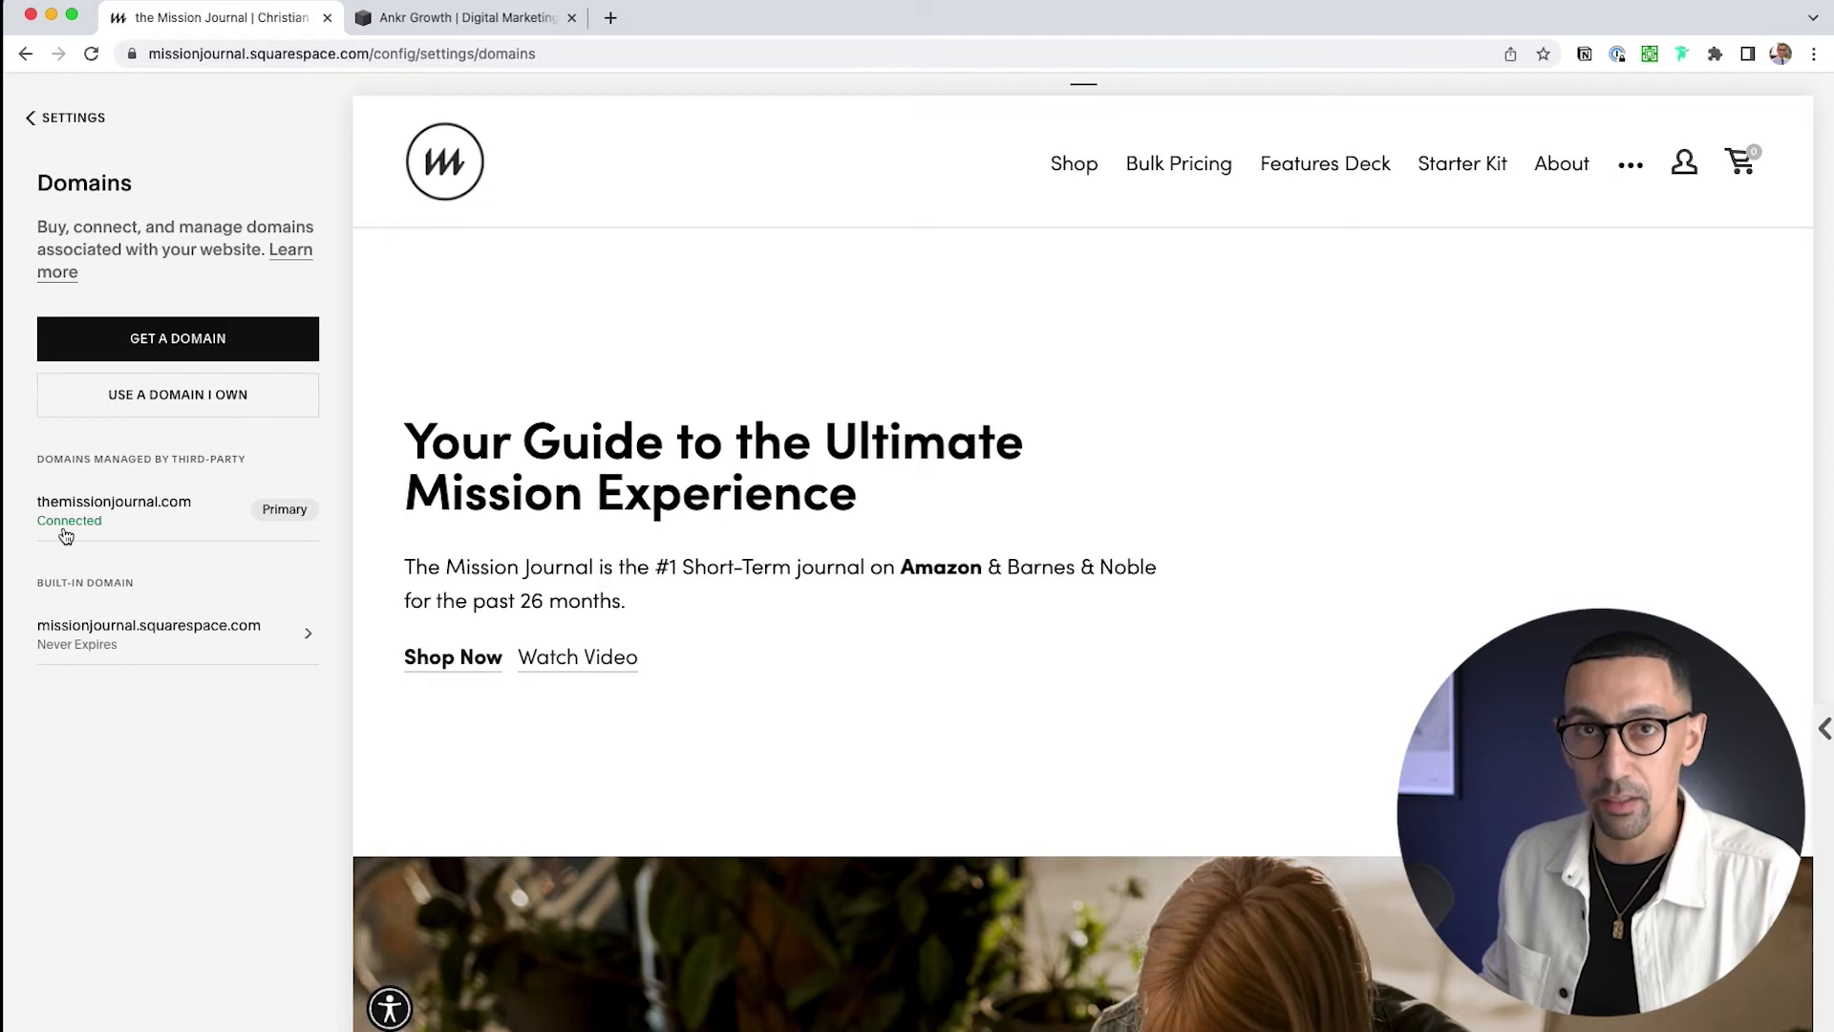
left_click(66, 536)
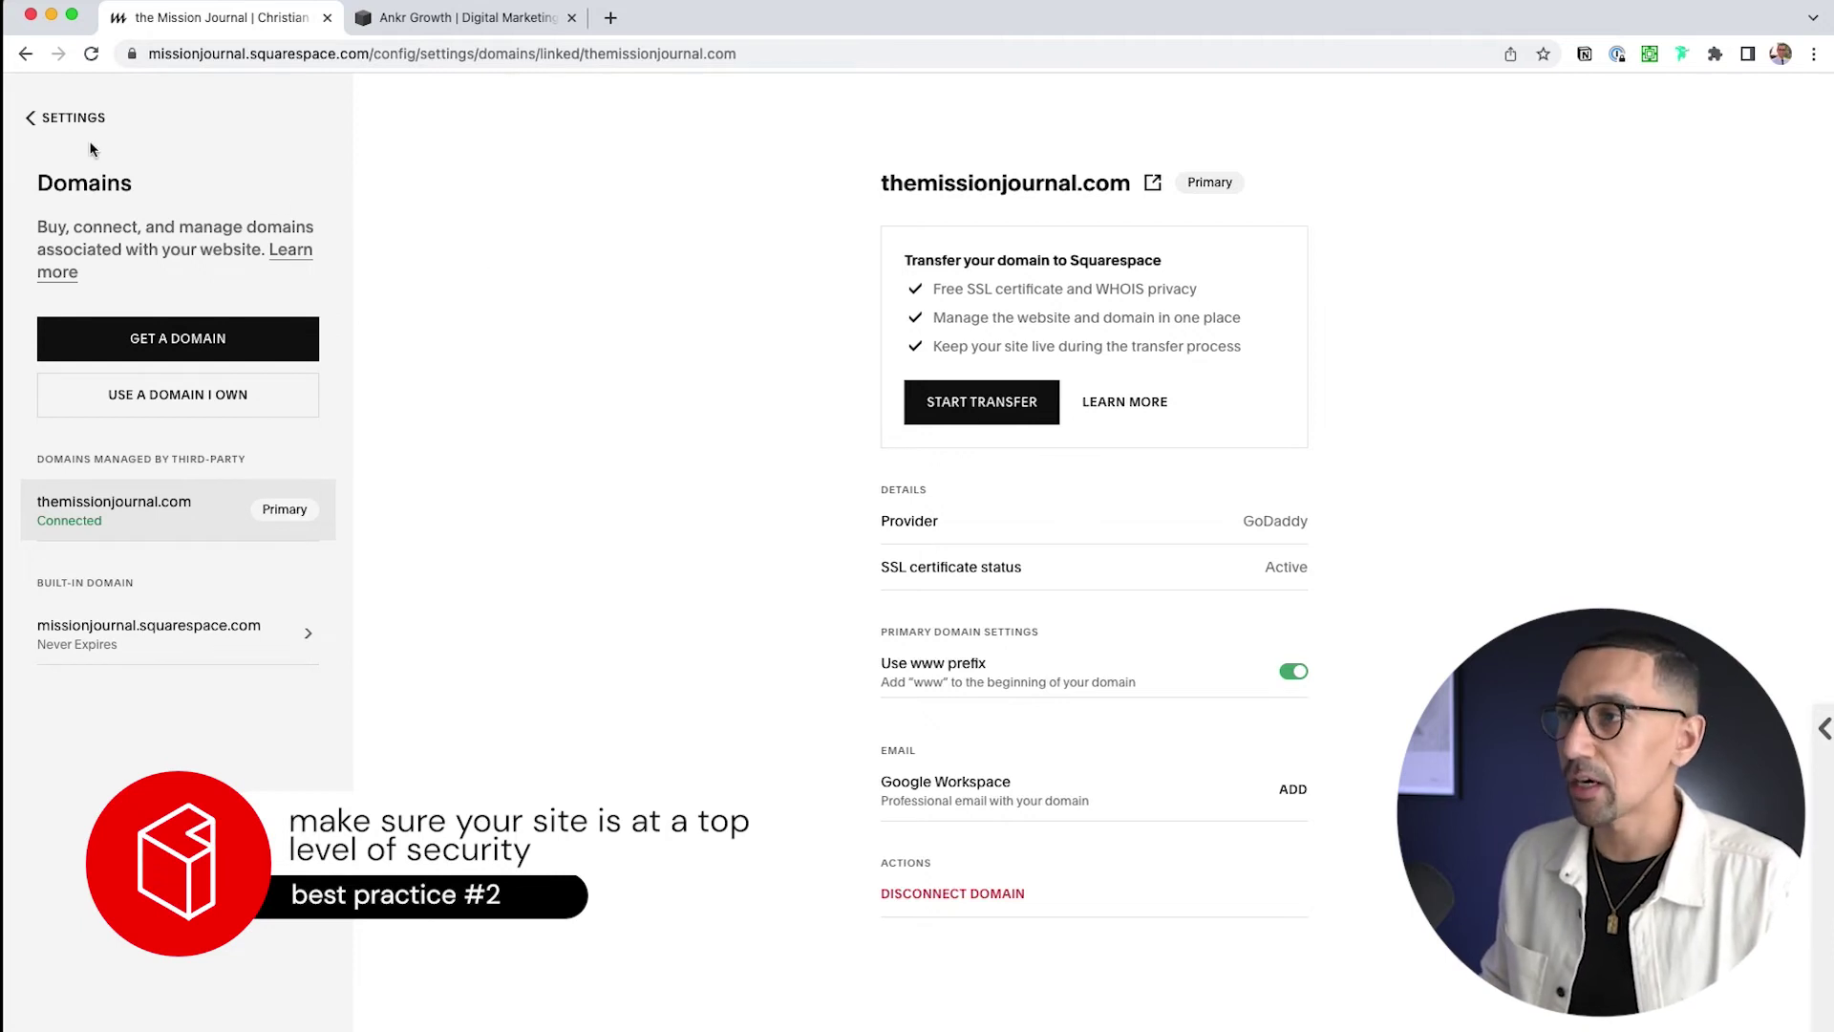
- Open the Mission Journal site's advanced SSL settings to check the certificate status and security preference
left_click(44, 113)
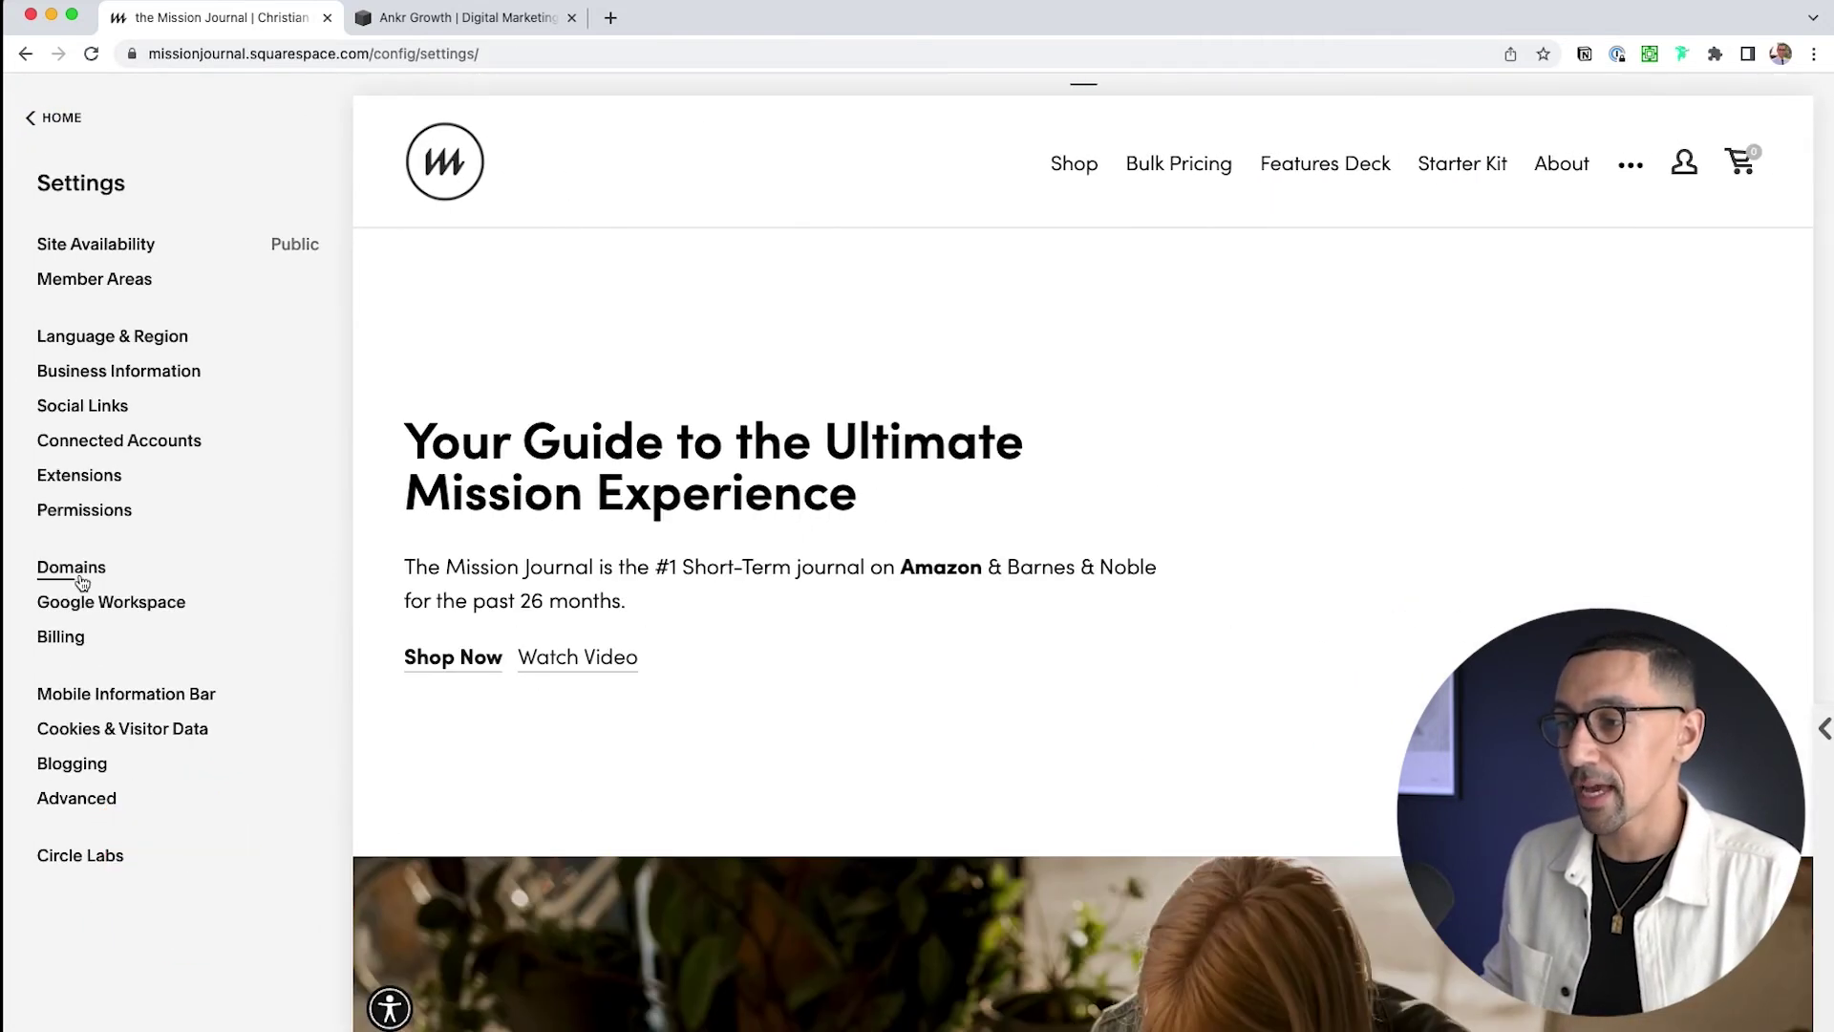
left_click(98, 807)
left_click(73, 455)
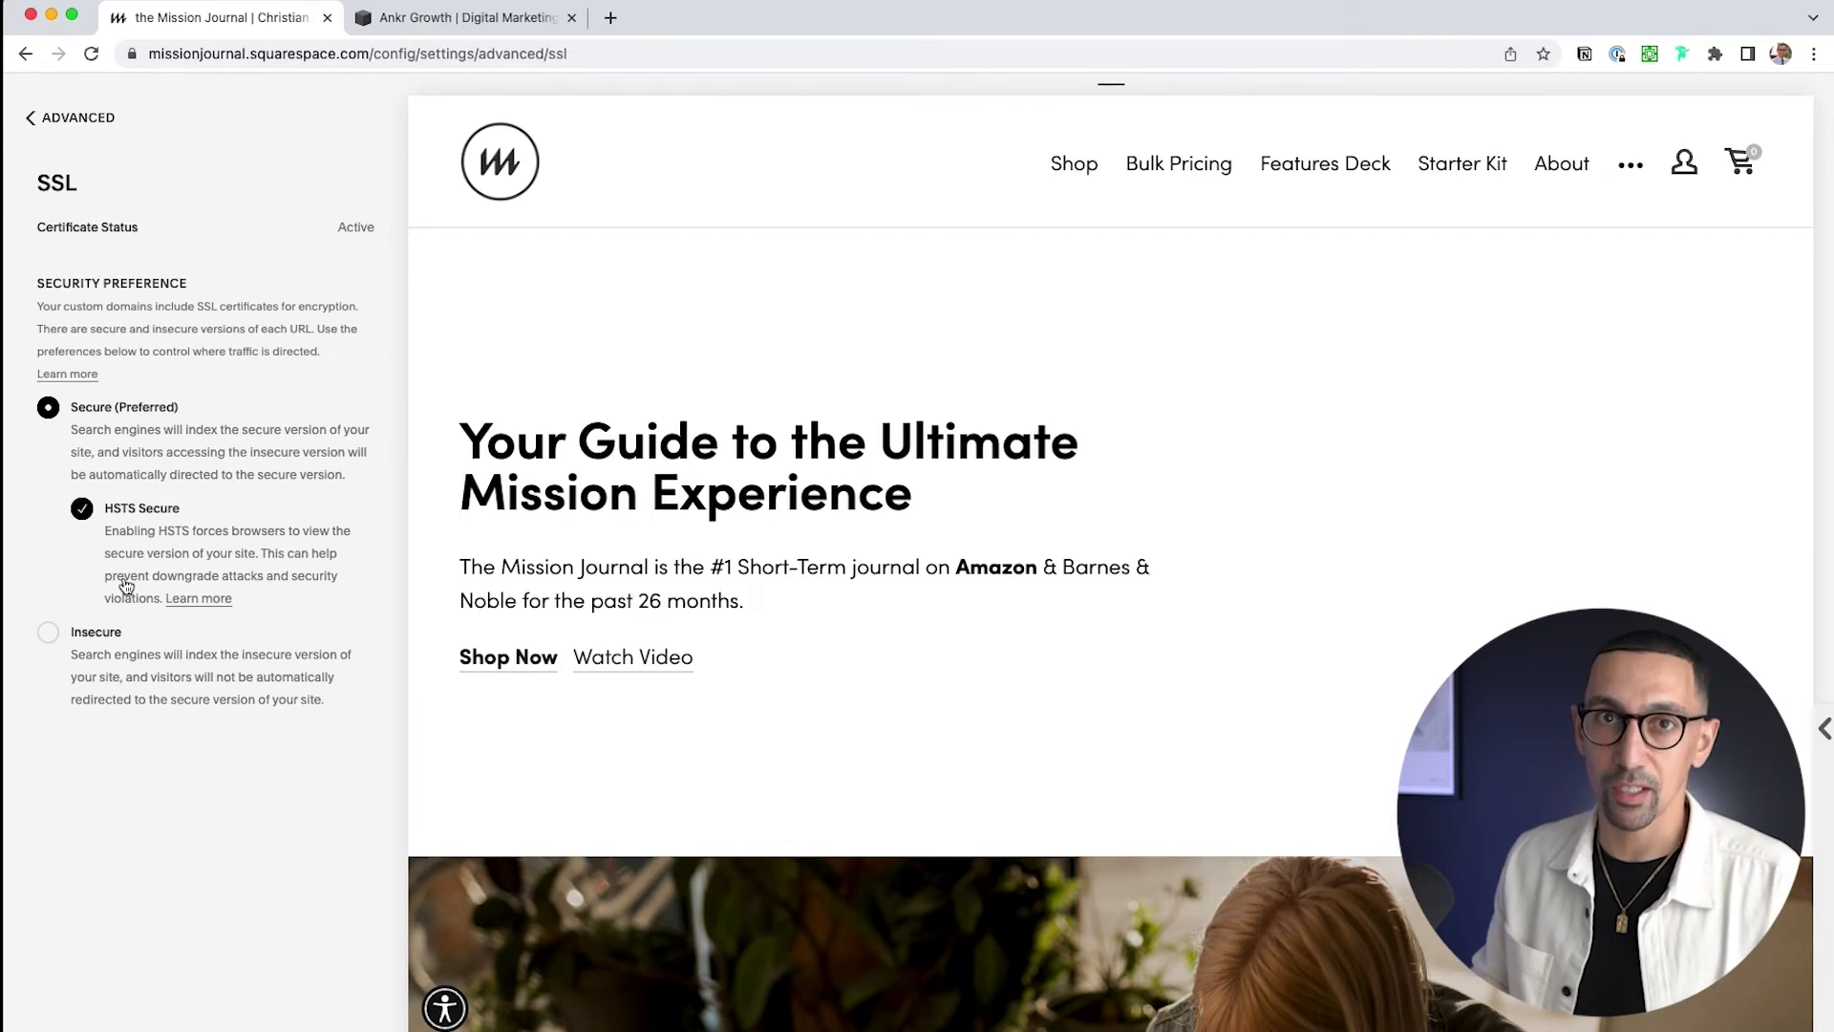
- On the Ankr Growth site, check the connection and SSL details of orangecountyseo.com and return to the settings
left_click(455, 25)
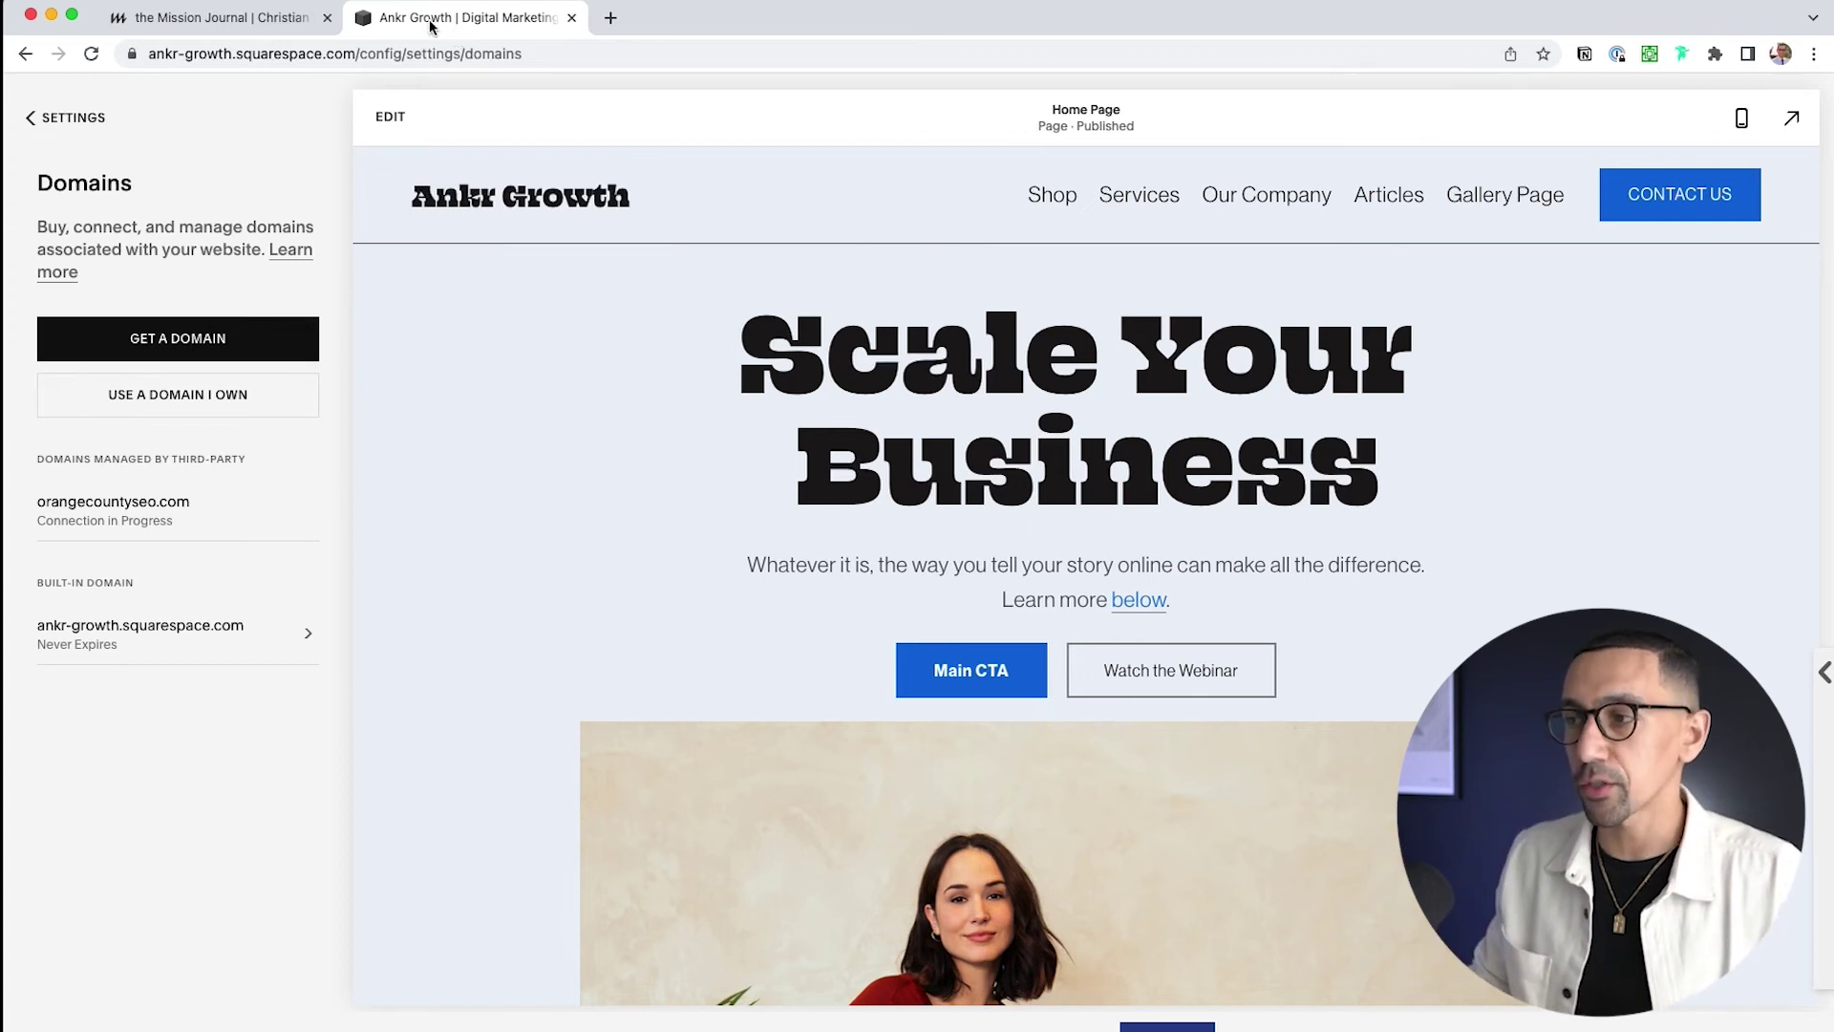
left_click(160, 499)
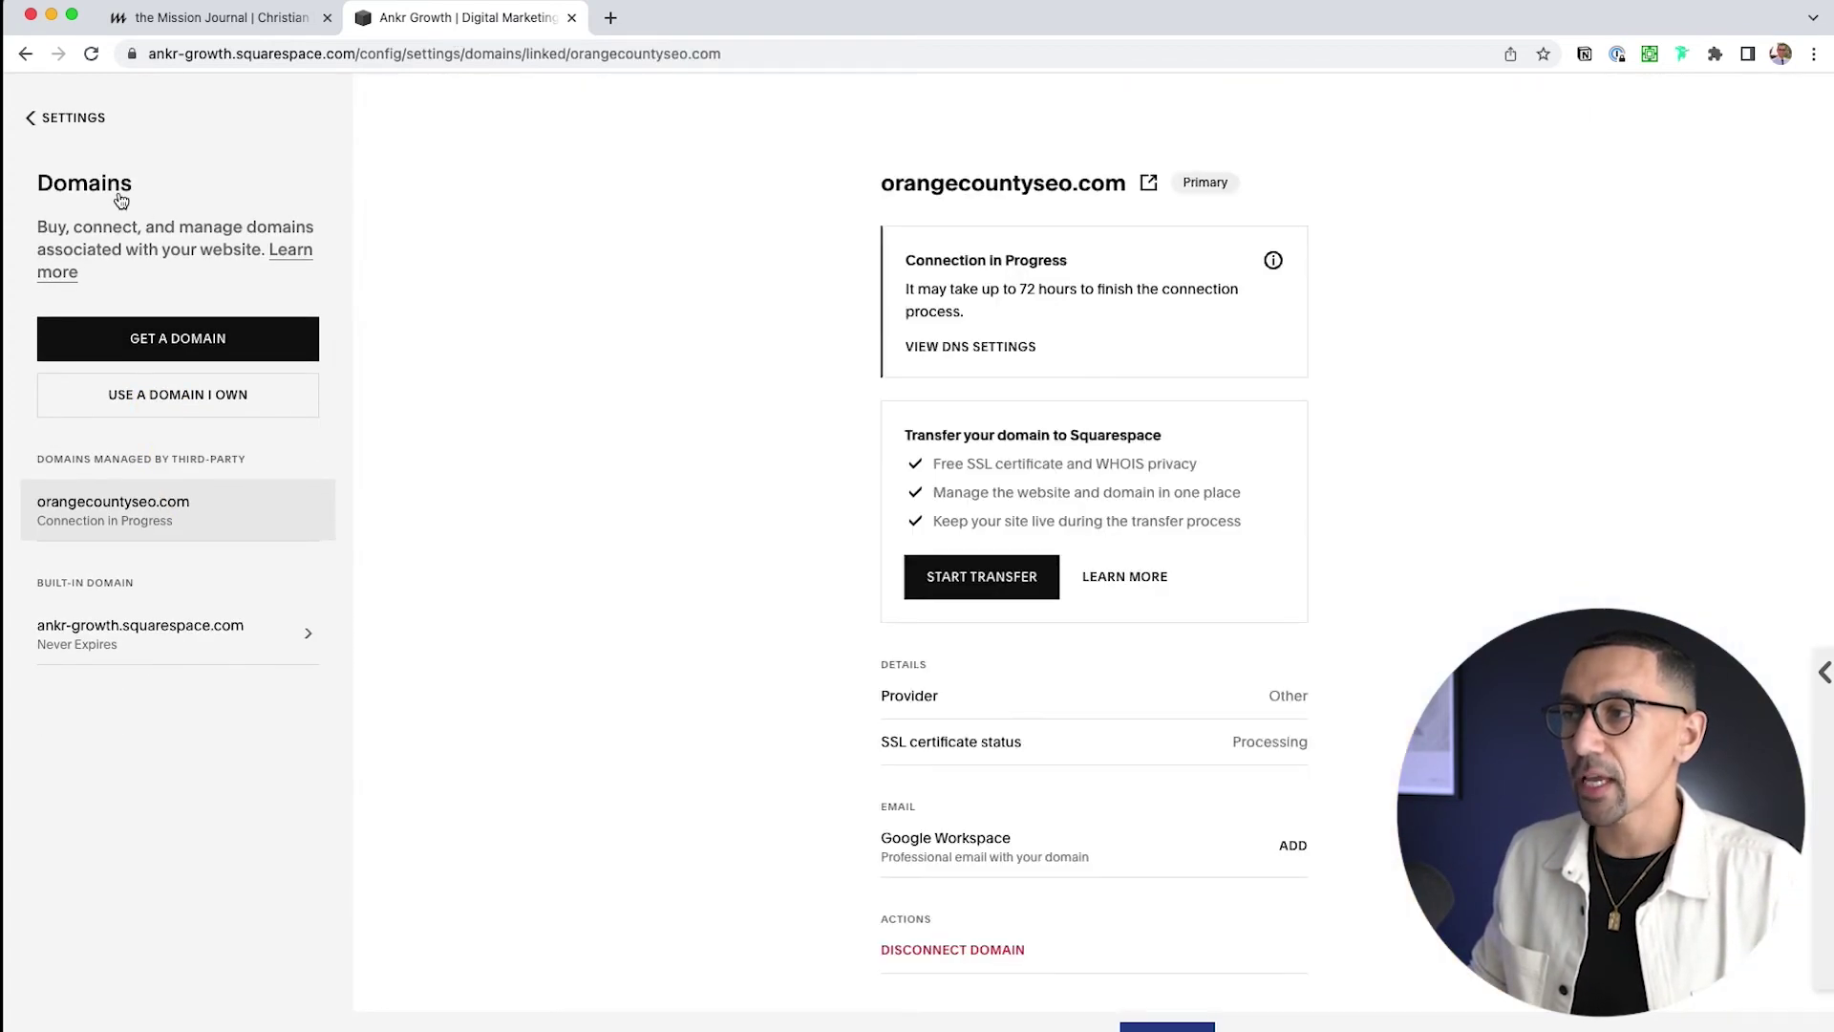
left_click(65, 117)
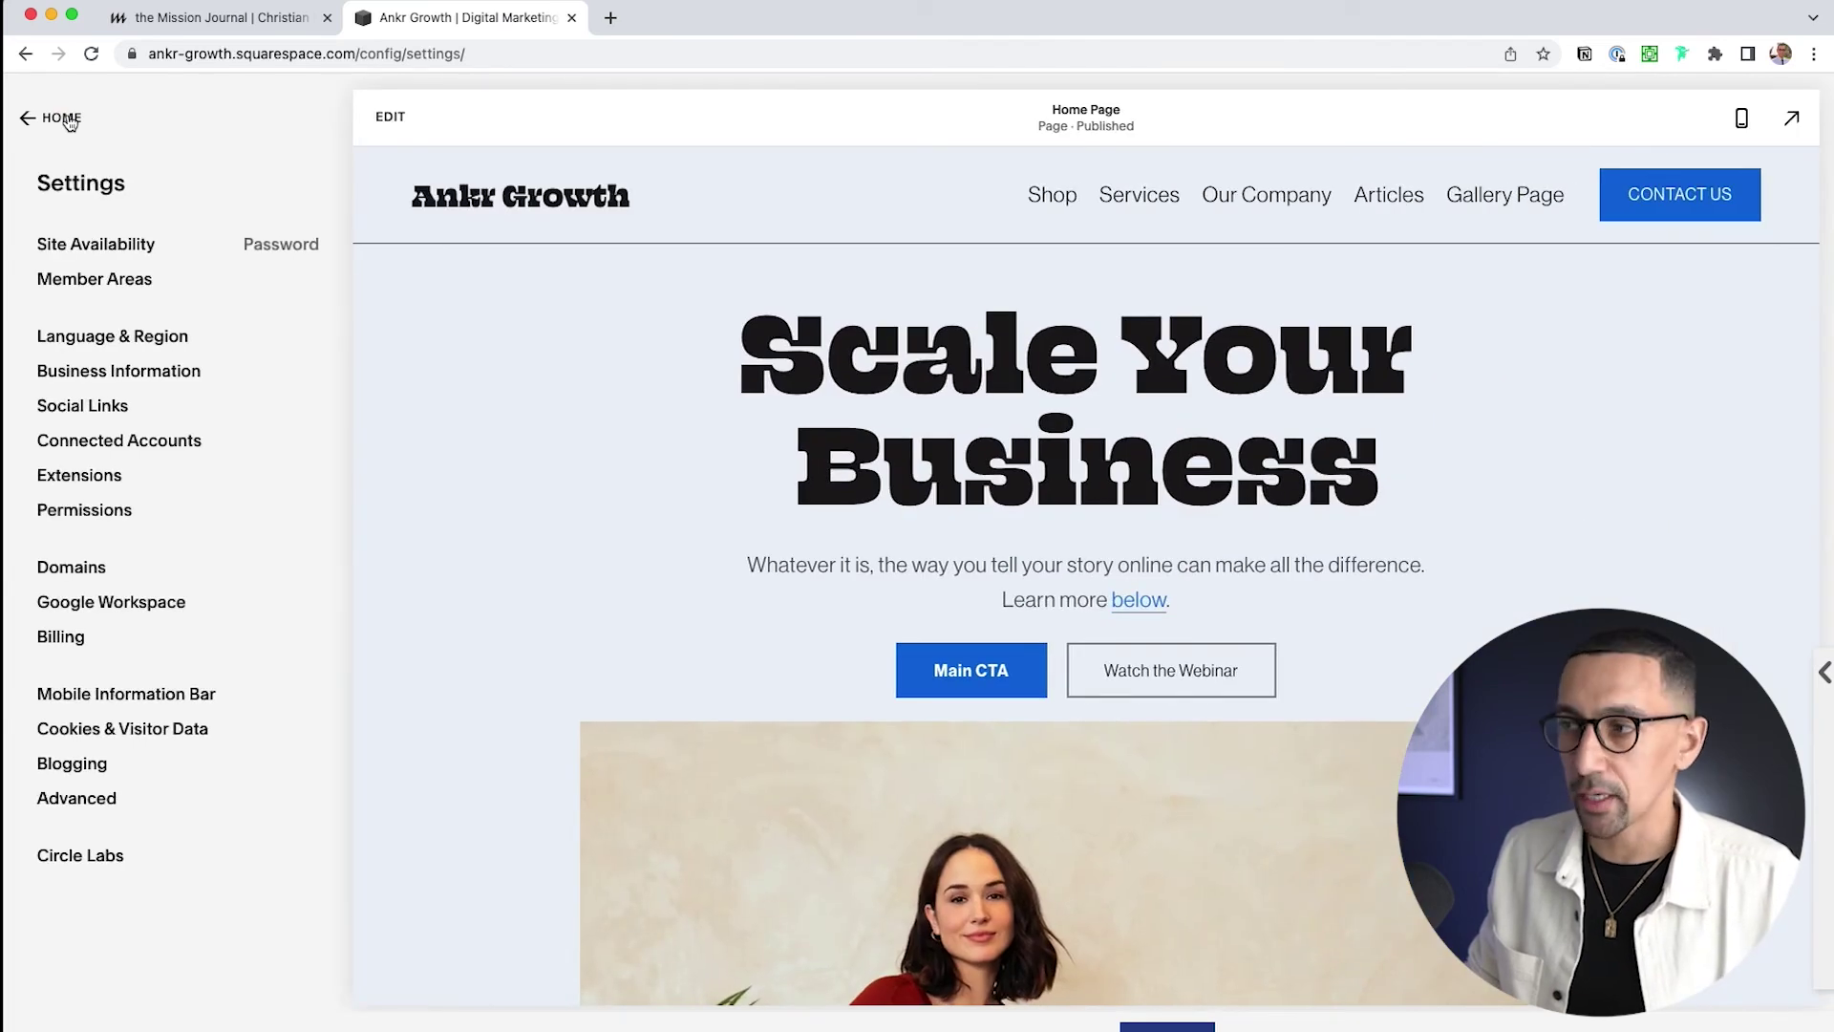
- Revisit the Ankr Growth domain list and open the site's Google Workspace email settings
left_click(80, 576)
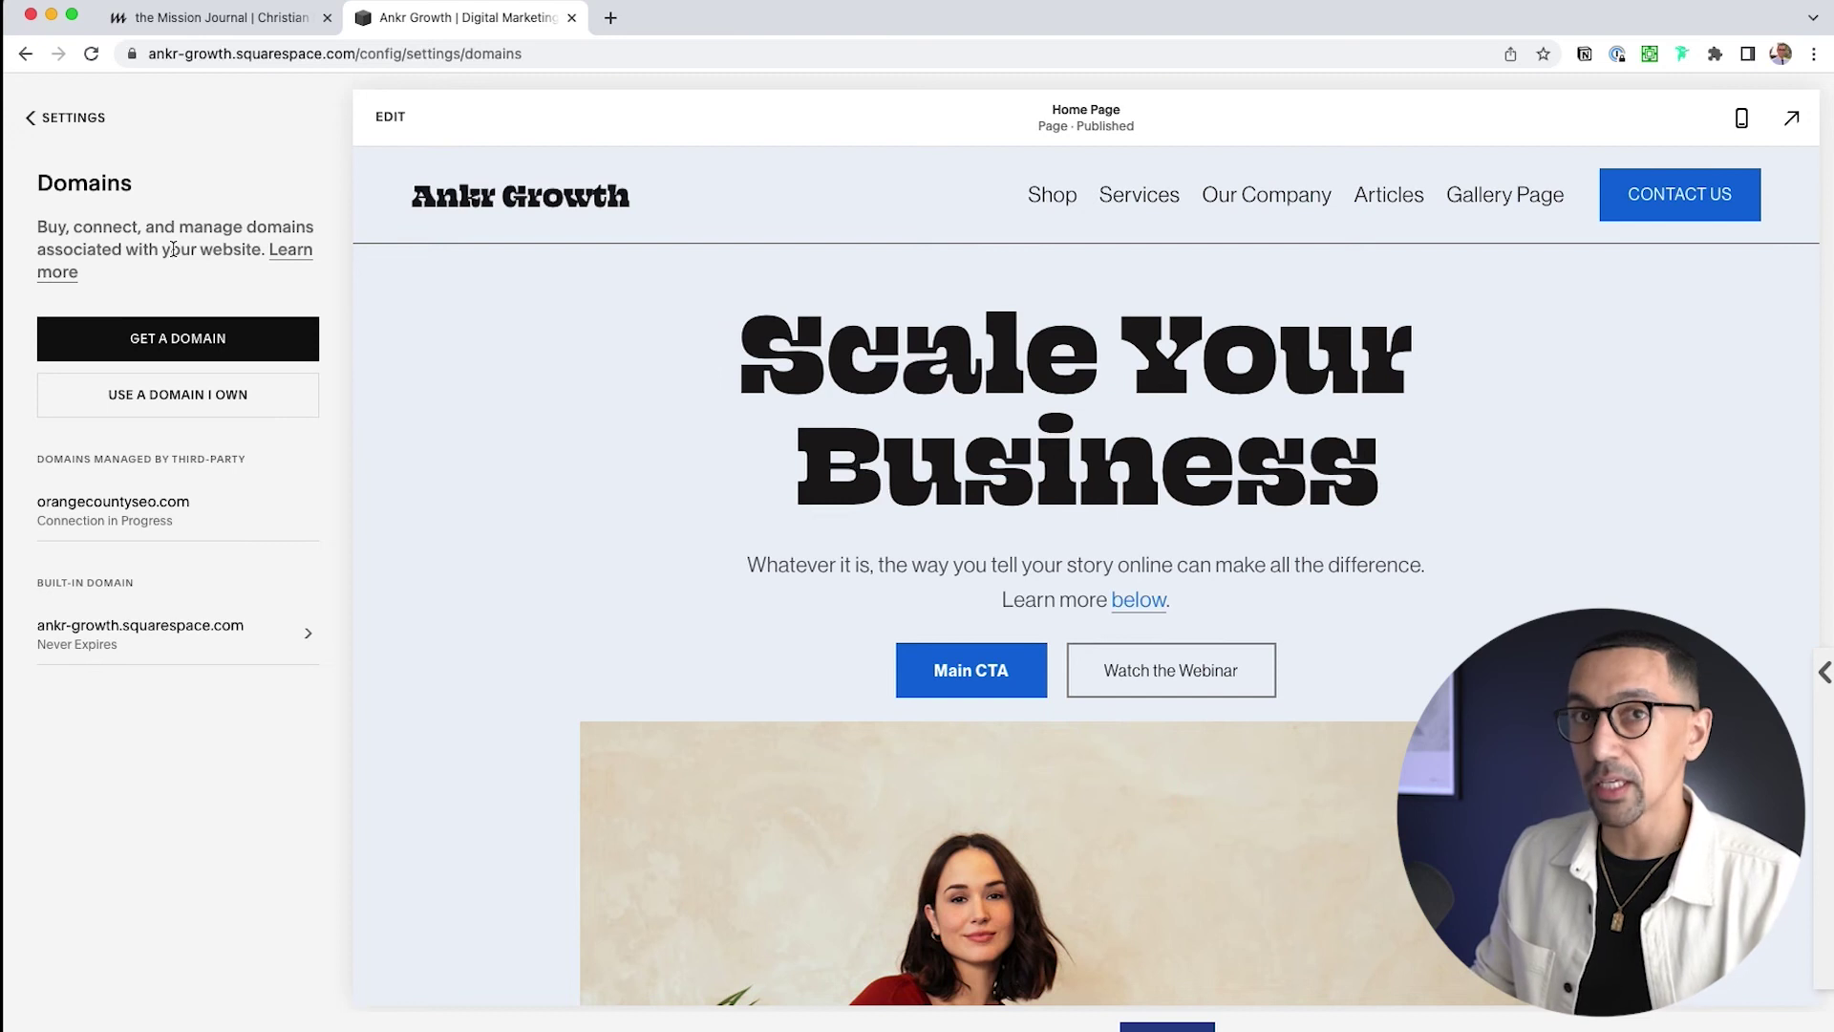
left_click(78, 117)
left_click(154, 602)
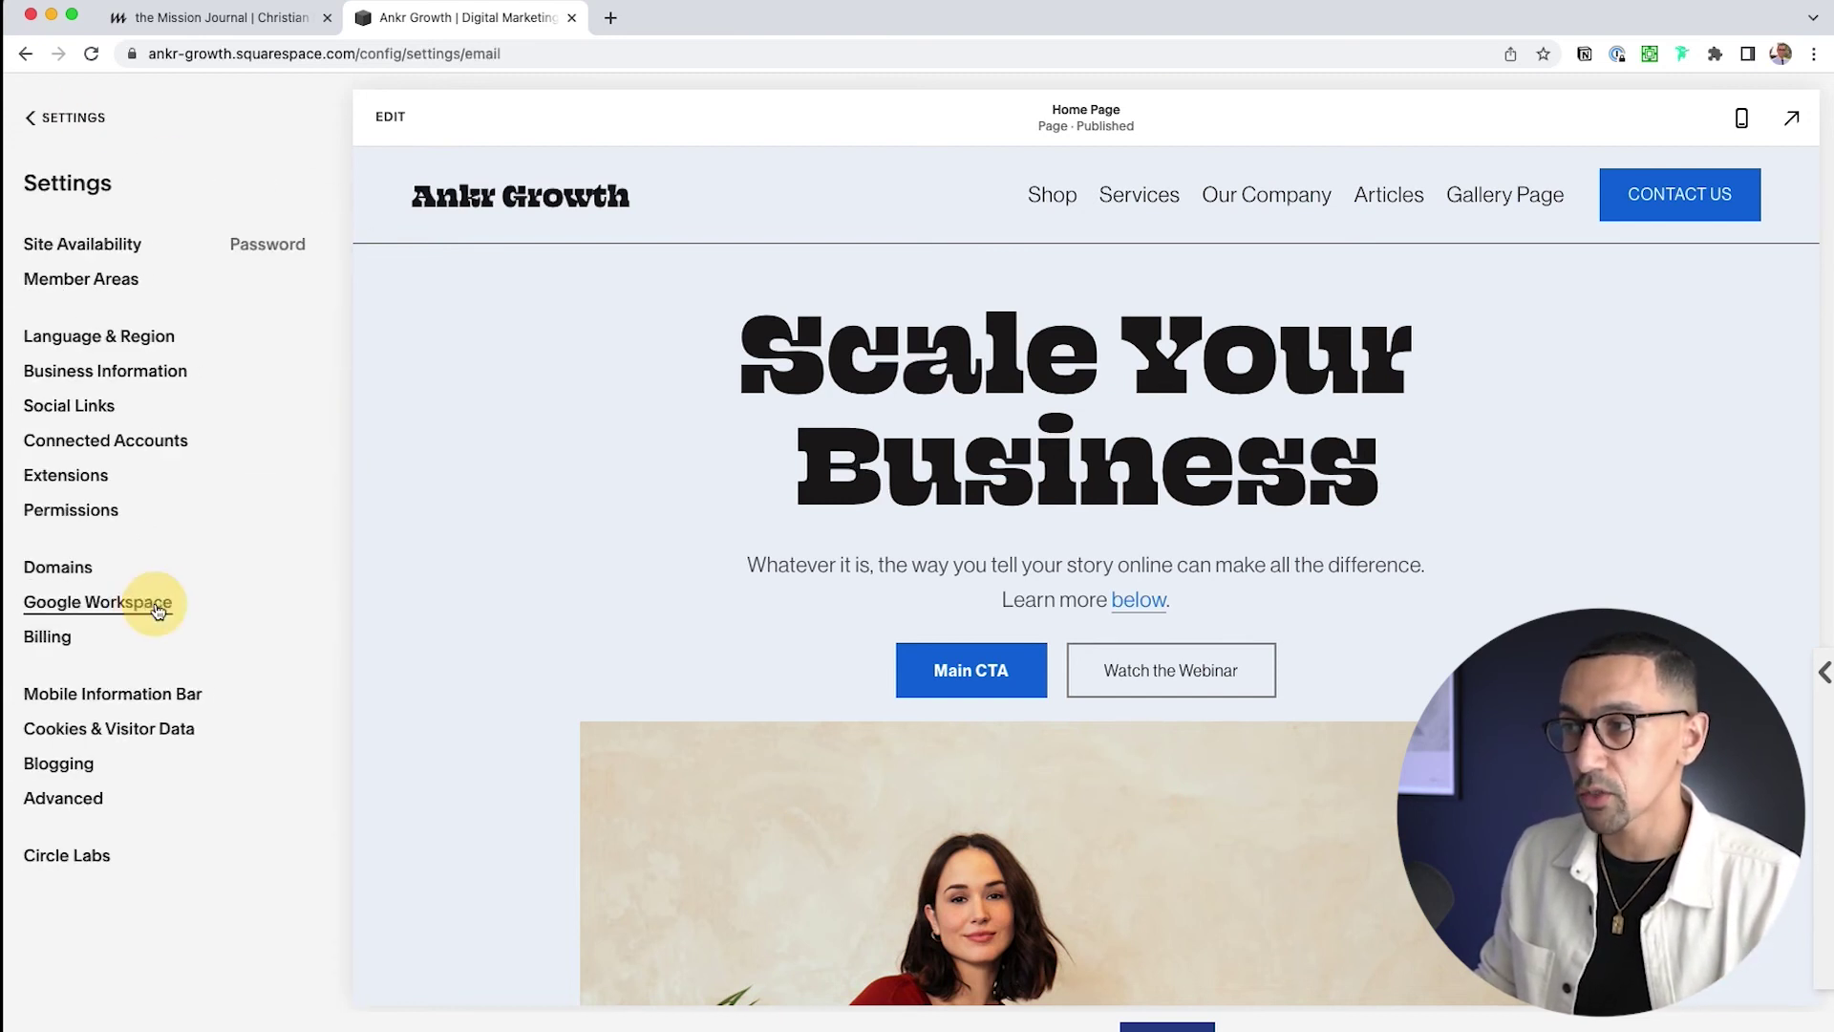